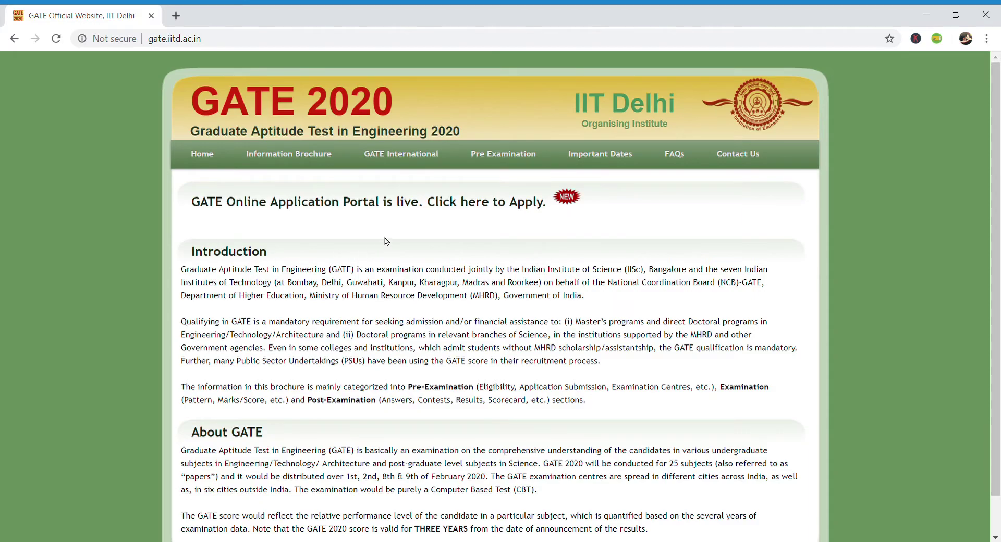
- Open the GATE 2020 new-user registration form in GOAPS
{"action": "left_click", "coordinate": [384, 200]}
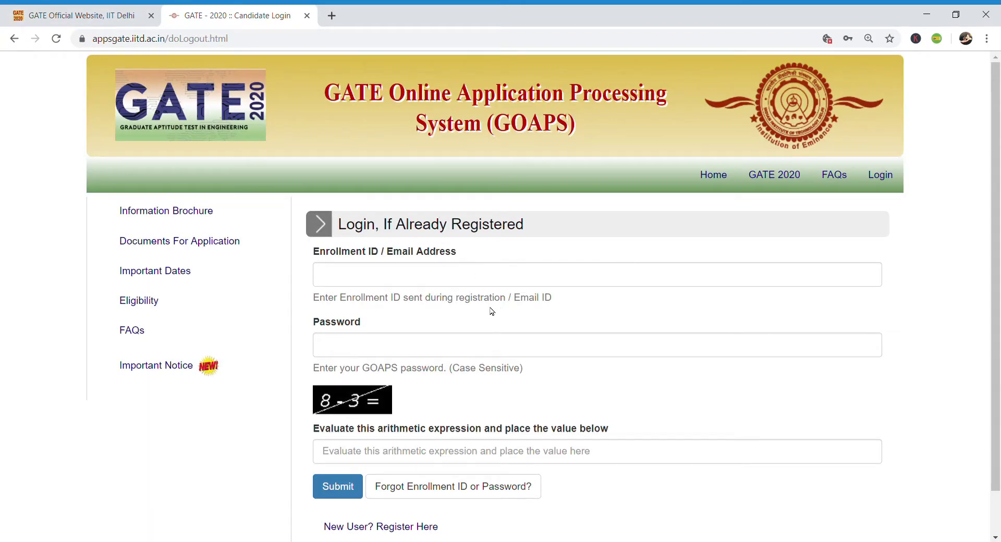
{"action": "scroll", "coordinate": [493, 313], "scroll_direction": "down", "scroll_amount": 1}
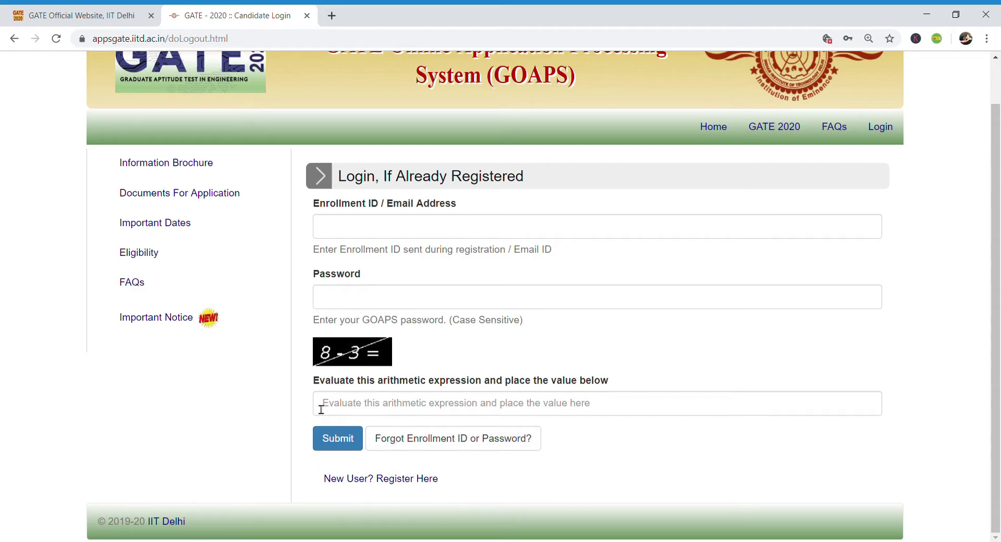
{"action": "left_click", "coordinate": [393, 473]}
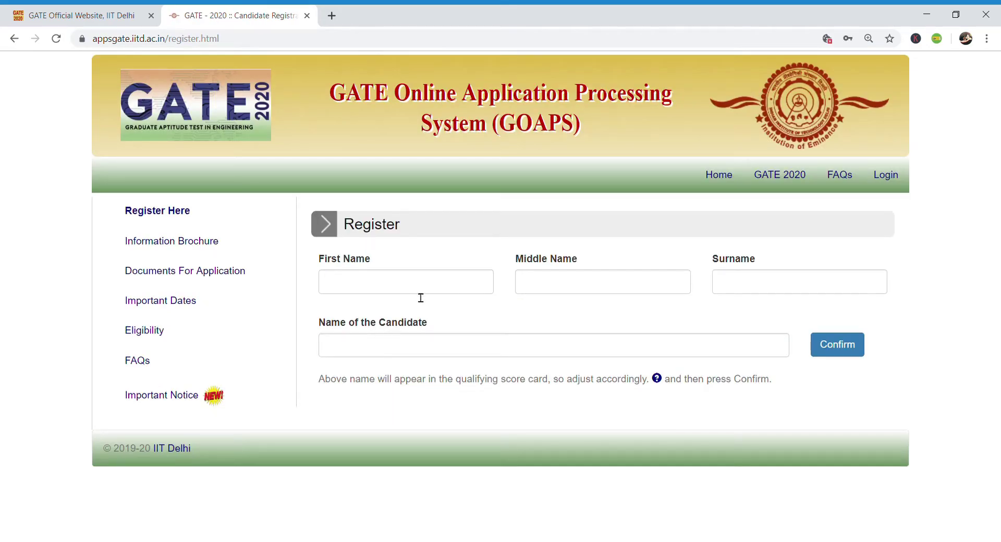
- Enter the candidate's first, middle and last name
{"action": "left_click", "coordinate": [432, 288]}
{"action": "type", "text": "TIPS"}
{"action": "left_click", "coordinate": [554, 286]}
{"action": "type", "text": "AND"}
{"action": "left_click", "coordinate": [777, 285]}
{"action": "type", "text": "TRICKS"}
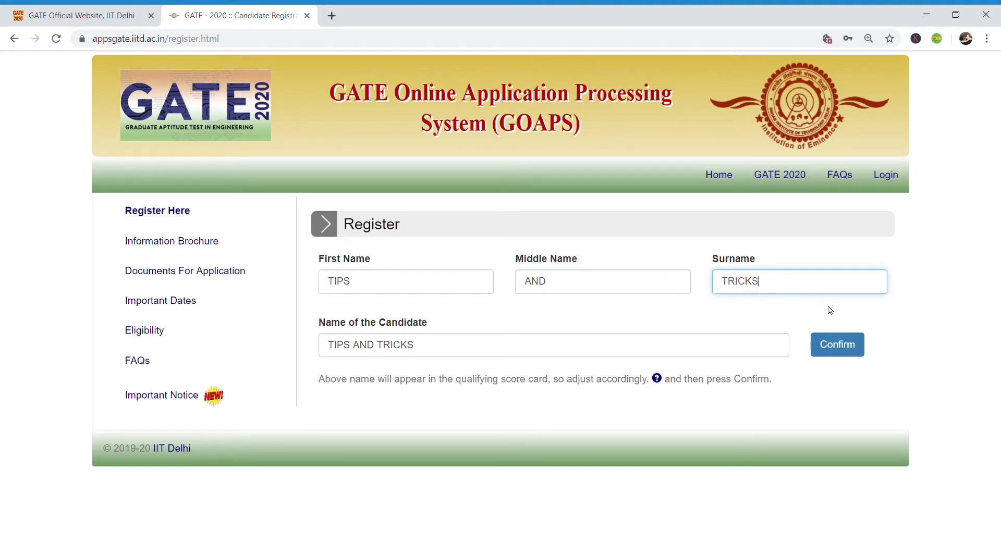
- Fill in the candidate's e-mail address in both e-mail fields
{"action": "left_click", "coordinate": [857, 344]}
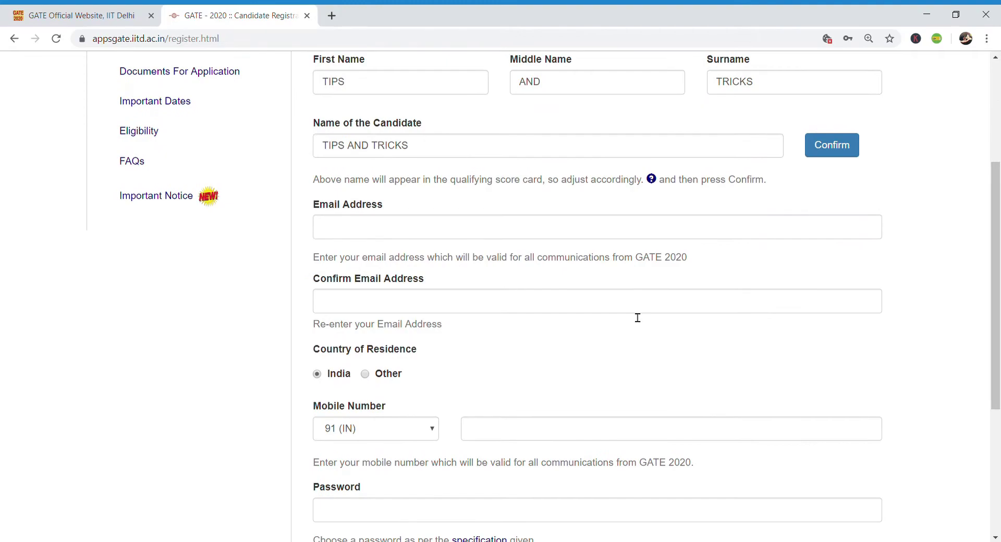
{"action": "left_click", "coordinate": [437, 228]}
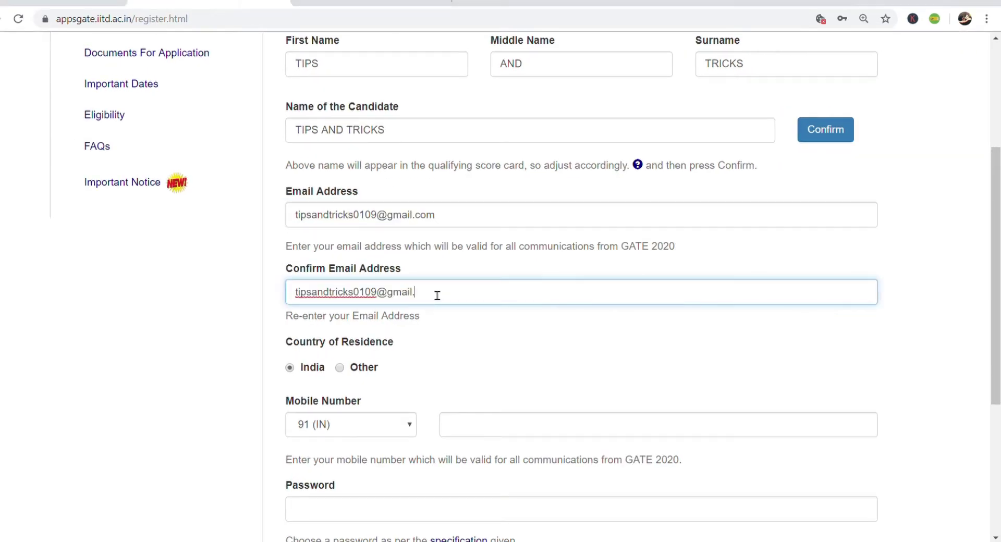
{"action": "scroll", "coordinate": [447, 369], "scroll_direction": "down", "scroll_amount": 1}
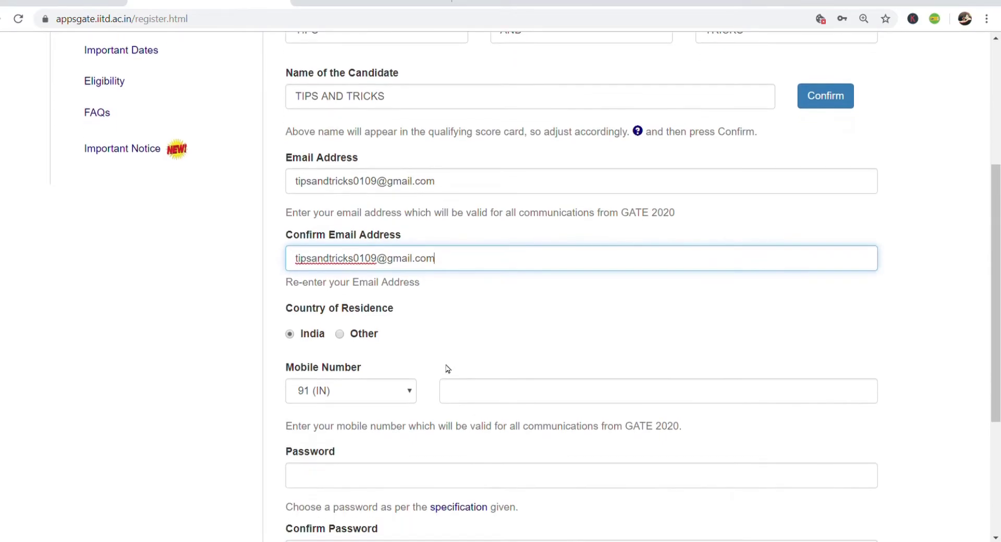
{"action": "left_click", "coordinate": [476, 395]}
- Complete the remaining registration fields and answer 6 to the arithmetic check
{"action": "scroll", "coordinate": [351, 338], "scroll_direction": "down", "scroll_amount": 4}
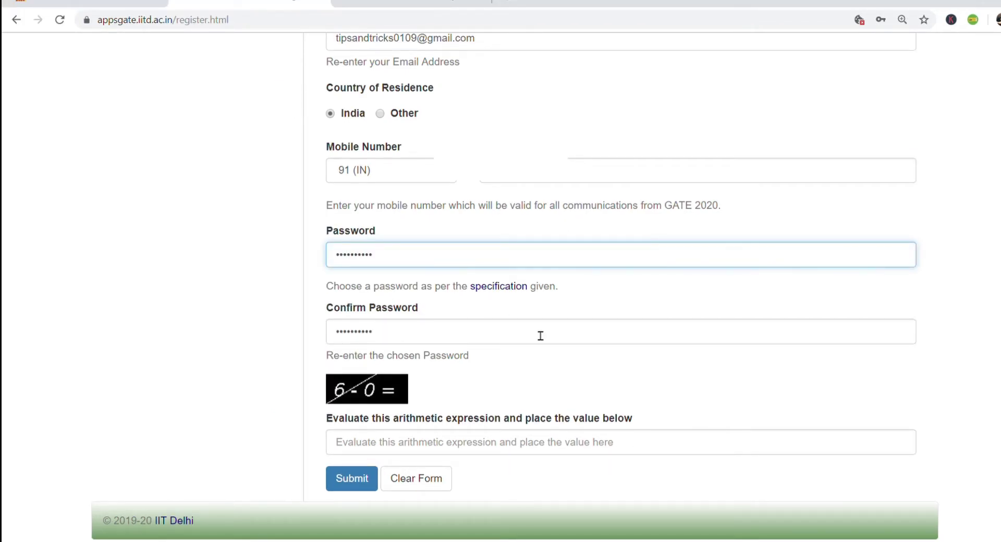
{"action": "left_click", "coordinate": [540, 315]}
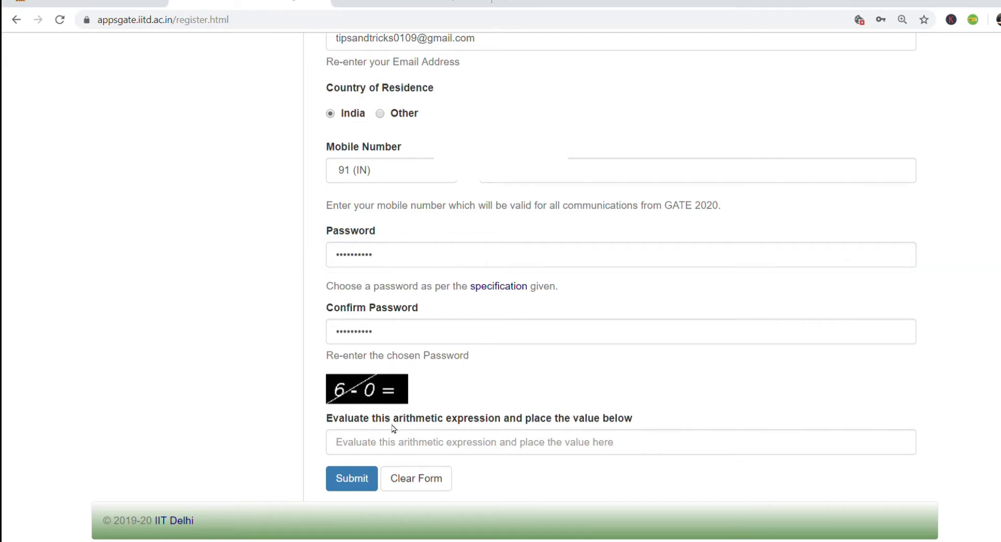
{"action": "left_click", "coordinate": [412, 453]}
{"action": "type", "text": "6"}
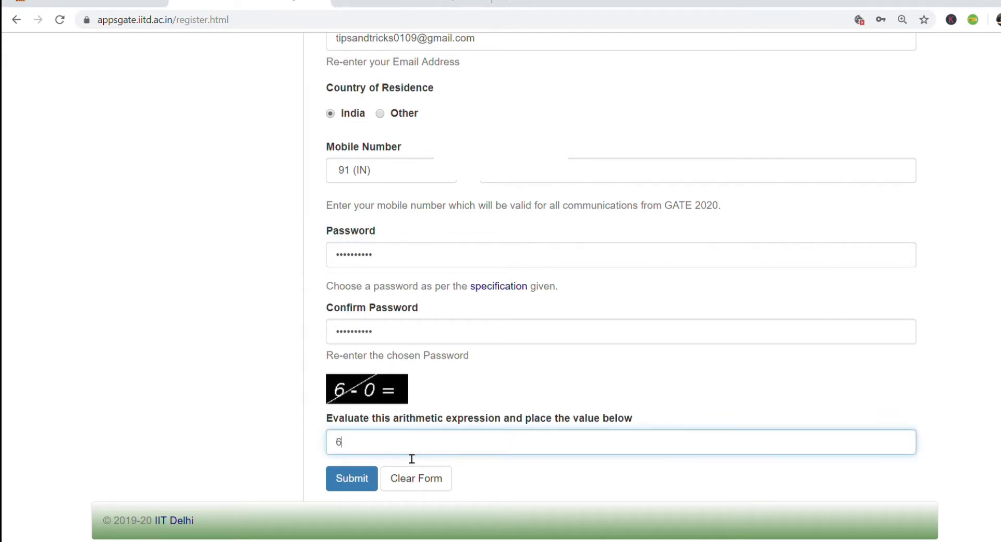
- Submit the registration and copy the enrolment ID from the Gmail confirmation e-mail
{"action": "left_click", "coordinate": [356, 478]}
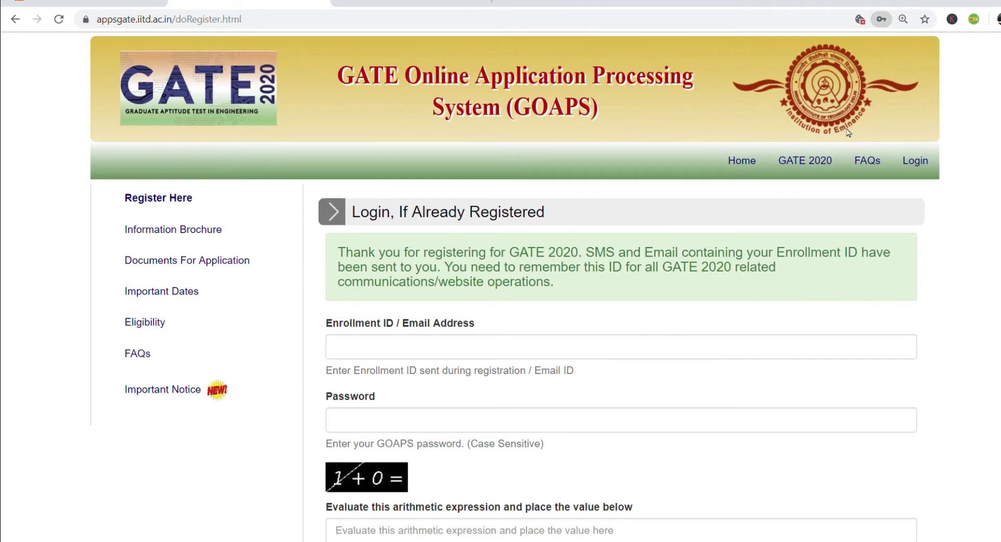
{"action": "left_click", "coordinate": [412, 3]}
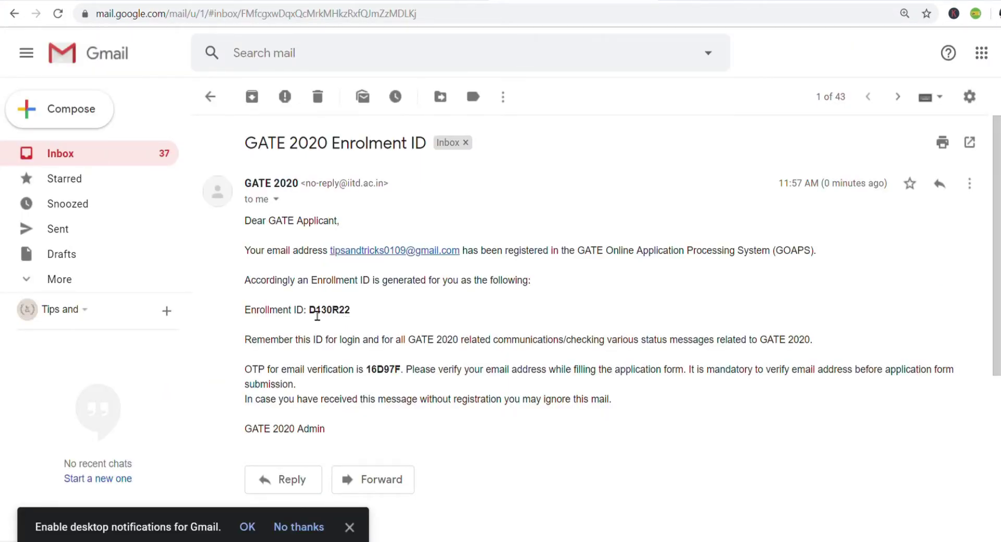
{"action": "double_click", "coordinate": [317, 313]}
{"action": "key", "text": "ctrl+c"}
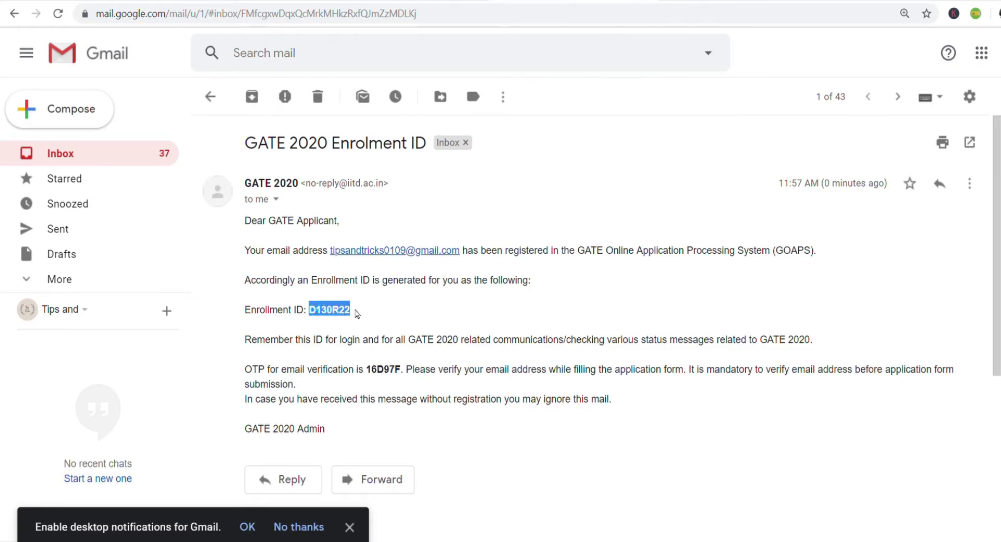
- Paste the enrolment ID and password into the GOAPS login, answering 1 to the check
{"action": "left_click", "coordinate": [397, 2]}
{"action": "left_click", "coordinate": [432, 354]}
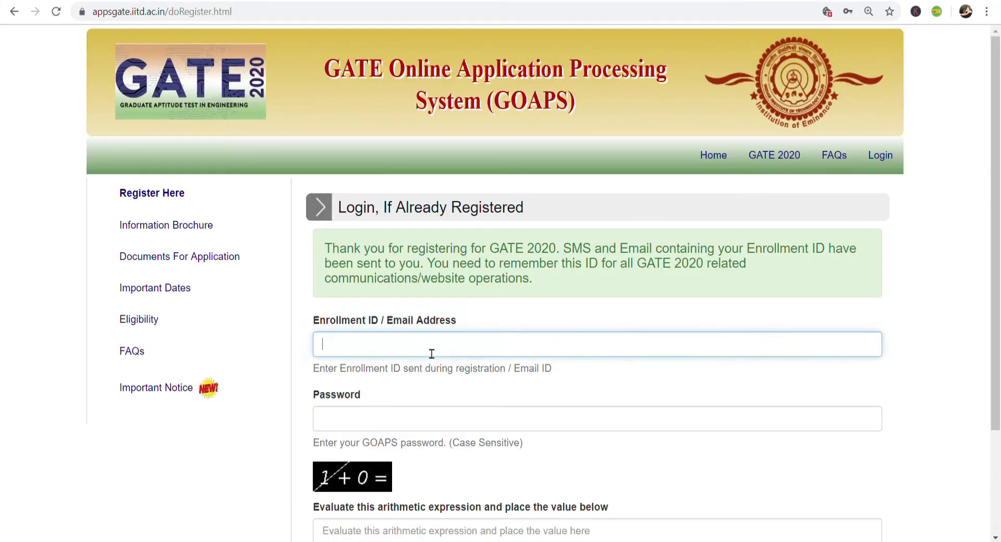
{"action": "key", "text": "ctrl+v"}
{"action": "left_click", "coordinate": [448, 426]}
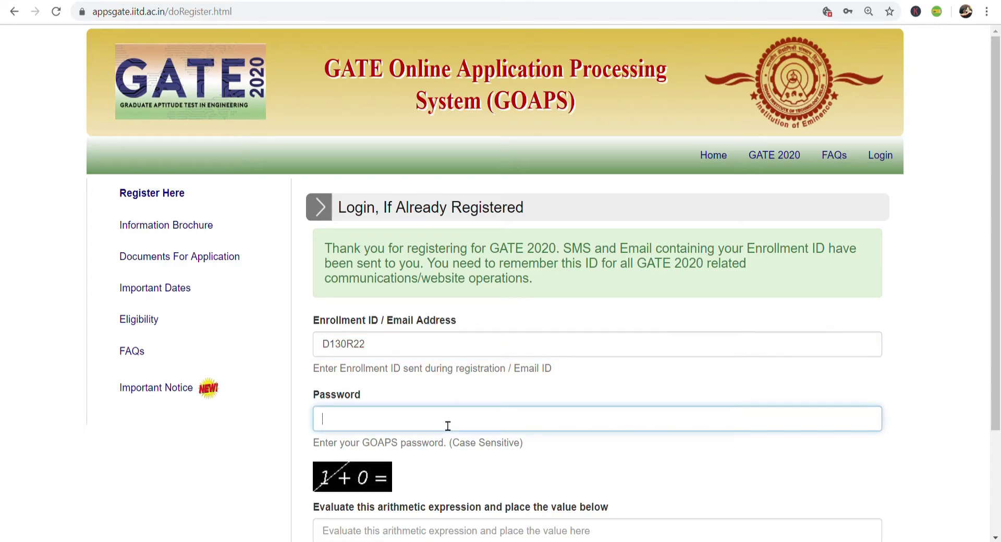
{"action": "key", "text": "ctrl+v"}
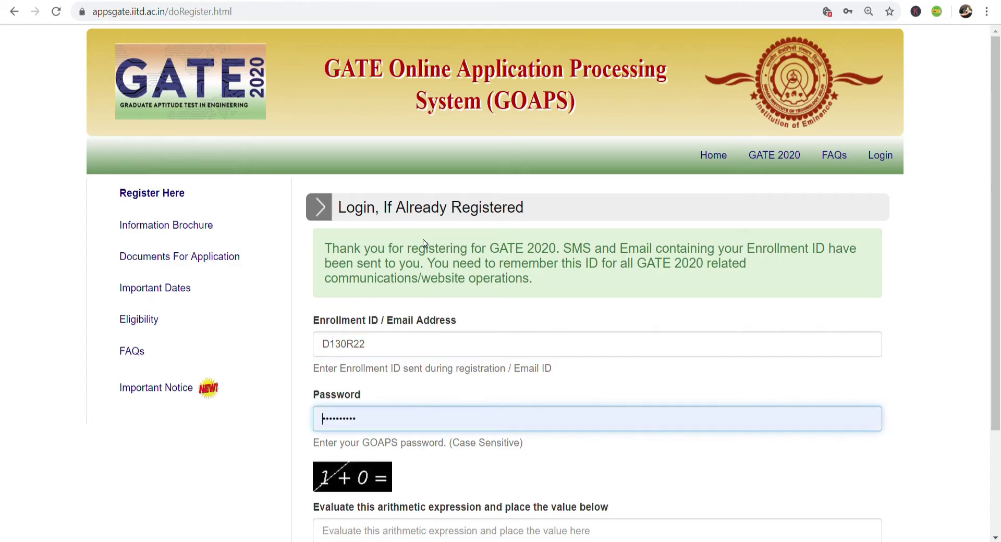
{"action": "left_click", "coordinate": [429, 532]}
{"action": "type", "text": "1"}
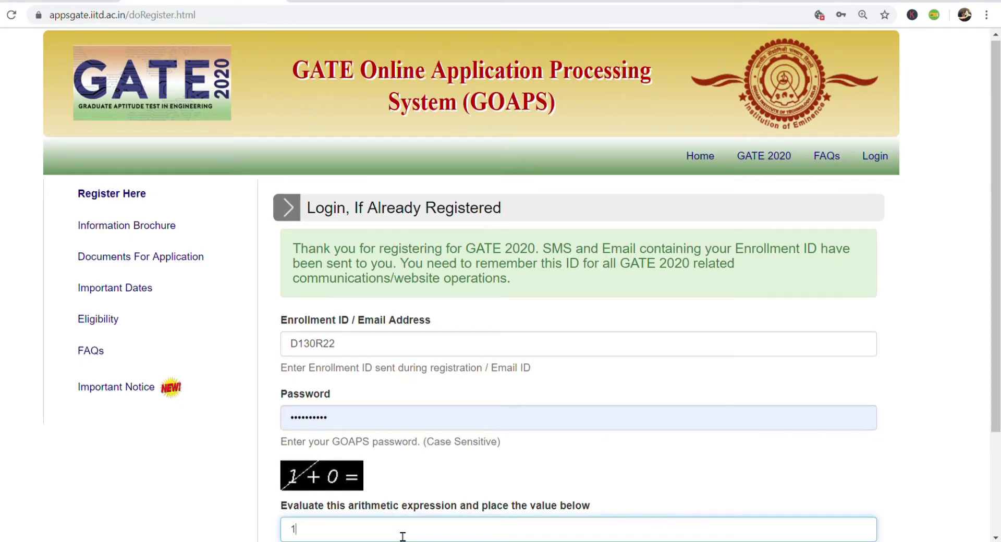
- Log in and declare that the GATE 2020 information brochure has been read
{"action": "scroll", "coordinate": [508, 410], "scroll_direction": "down", "scroll_amount": 3}
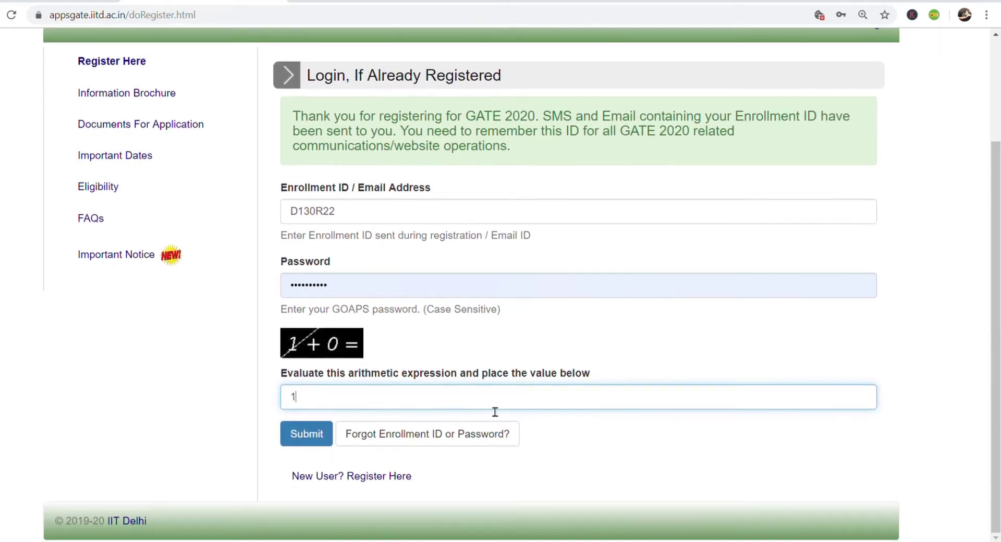
{"action": "left_click", "coordinate": [319, 436]}
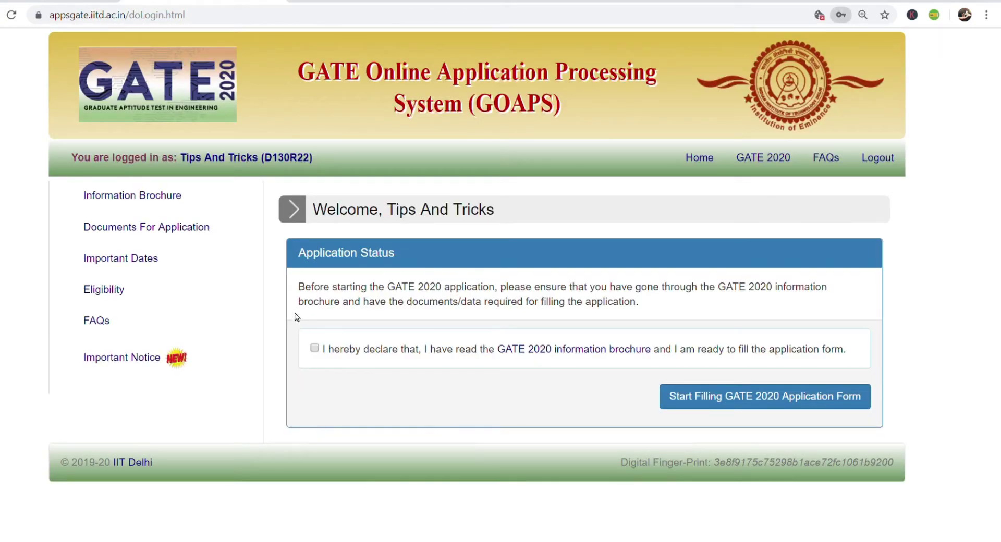
{"action": "left_click", "coordinate": [314, 348]}
- Confirm Civil Engineering (CE) as the paper and set India as the examination country
{"action": "left_click", "coordinate": [772, 403]}
{"action": "left_click", "coordinate": [524, 357]}
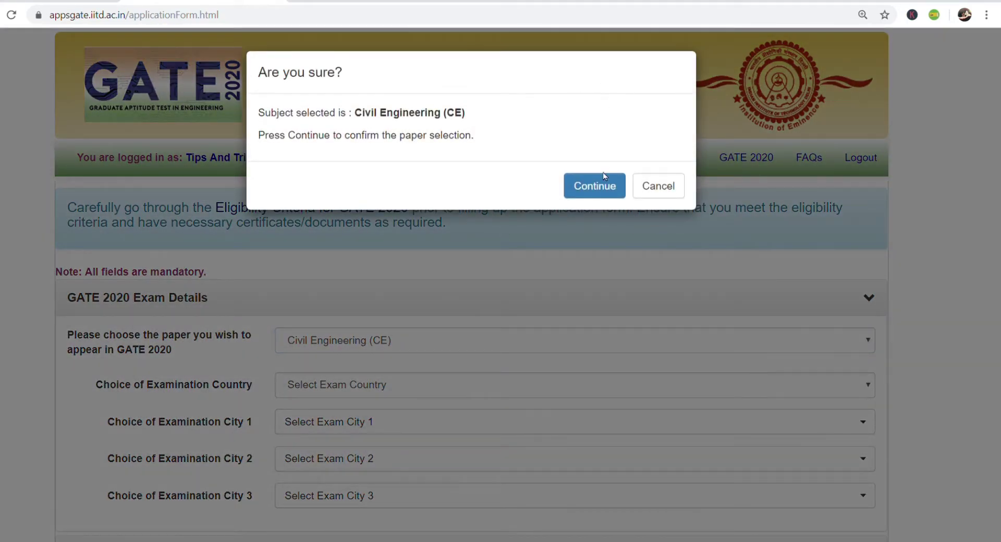
{"action": "left_click", "coordinate": [607, 180]}
{"action": "scroll", "coordinate": [541, 269], "scroll_direction": "down", "scroll_amount": 3}
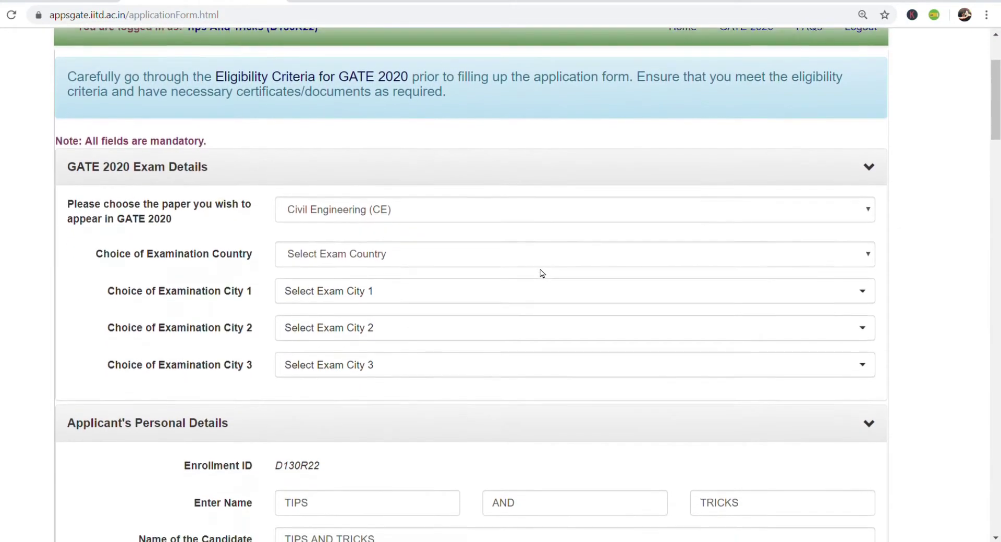
{"action": "left_click", "coordinate": [543, 259]}
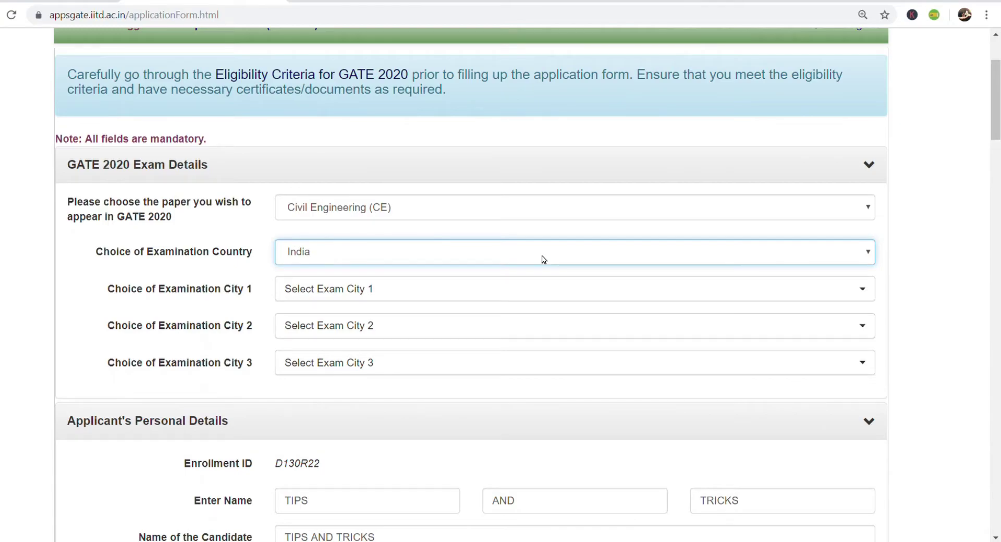
{"action": "left_click", "coordinate": [510, 290]}
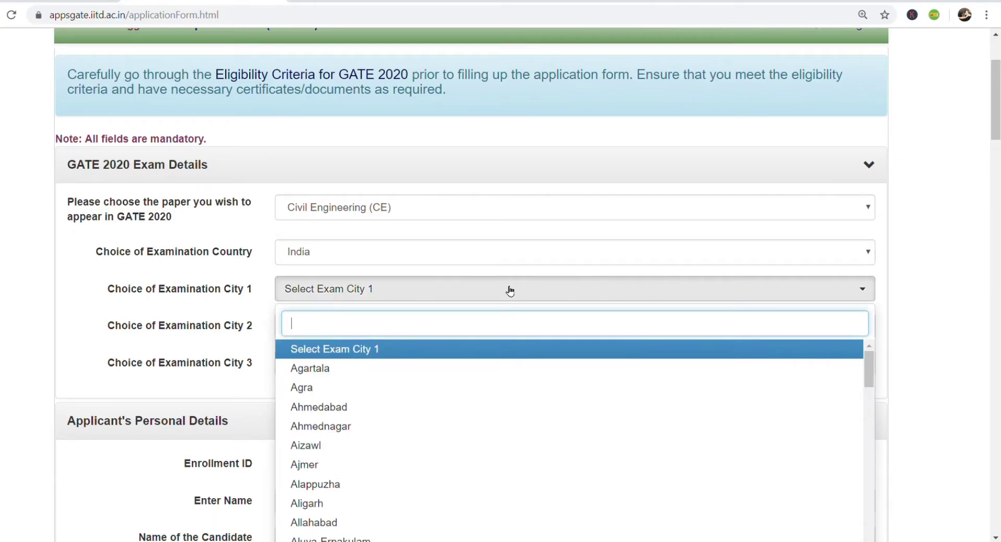
{"action": "scroll", "coordinate": [510, 290], "scroll_direction": "down", "scroll_amount": 8}
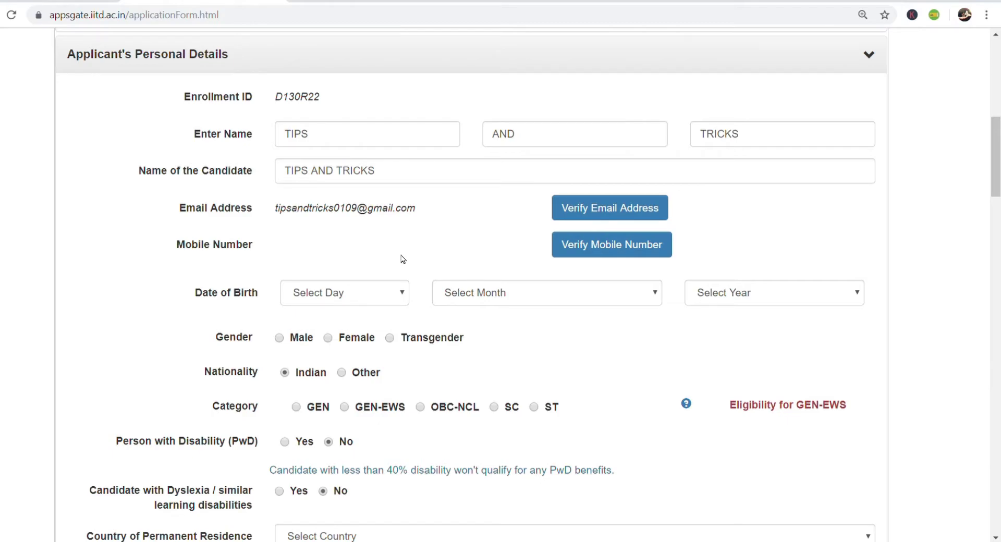
{"action": "left_click", "coordinate": [407, 294]}
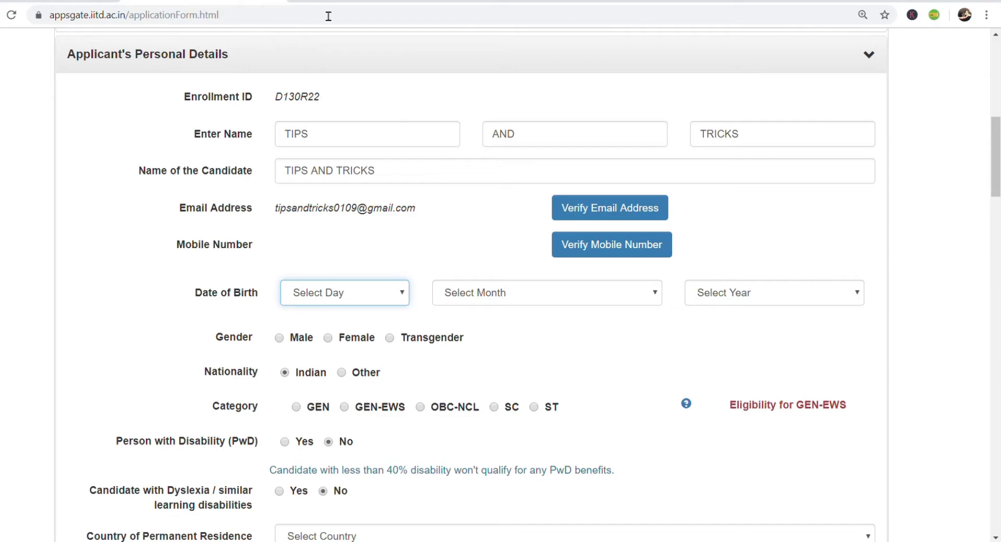
{"action": "left_click", "coordinate": [327, 35]}
{"action": "left_click", "coordinate": [512, 286]}
{"action": "key", "text": "s"}
{"action": "left_click", "coordinate": [767, 302]}
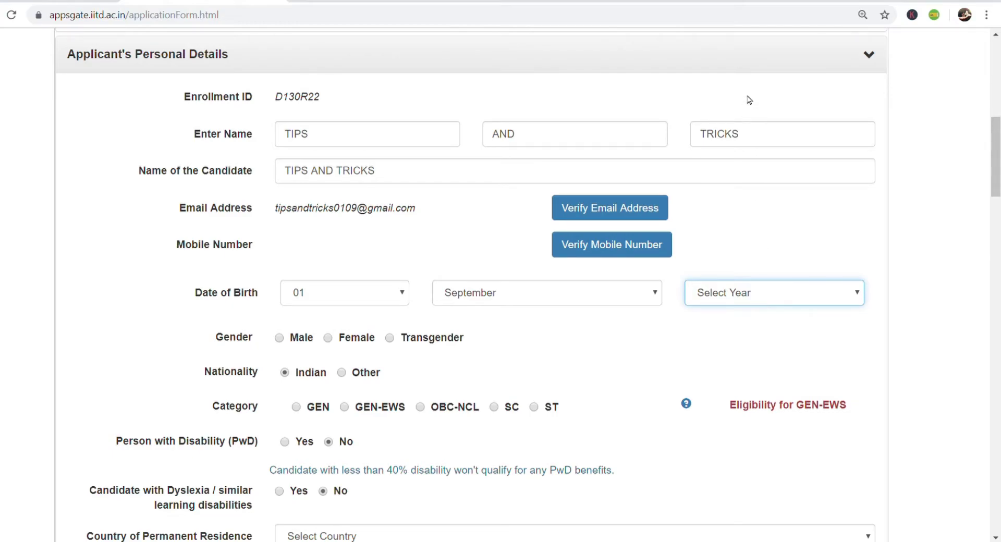
{"action": "type", "text": "1997"}
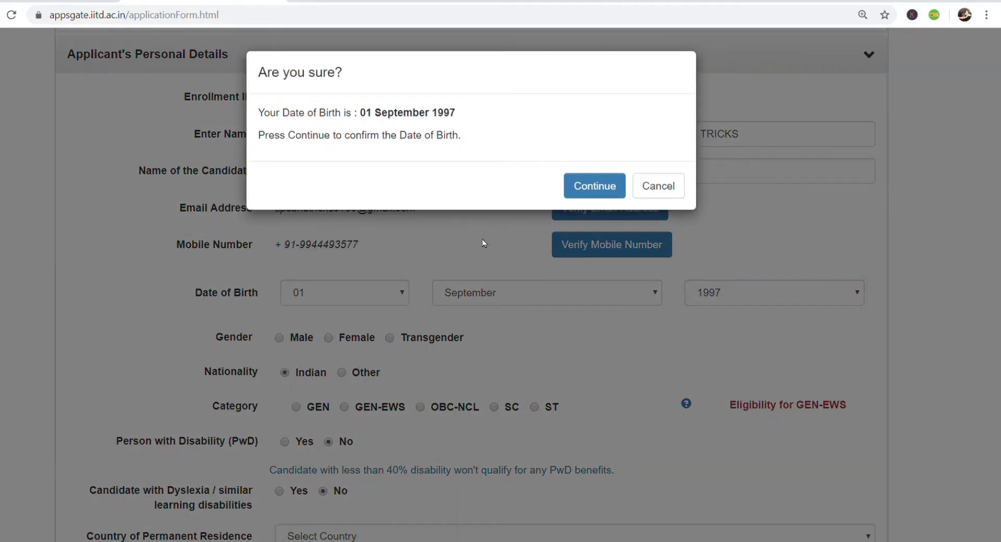
{"action": "left_click", "coordinate": [593, 186]}
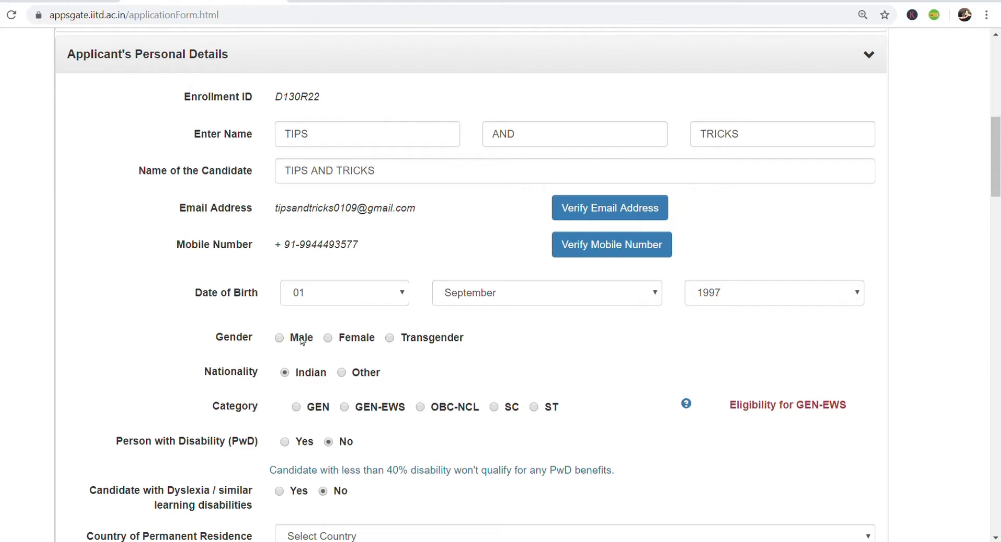
- Set the candidate category to GEN and move down to the residence fields
{"action": "scroll", "coordinate": [333, 339], "scroll_direction": "down", "scroll_amount": 3}
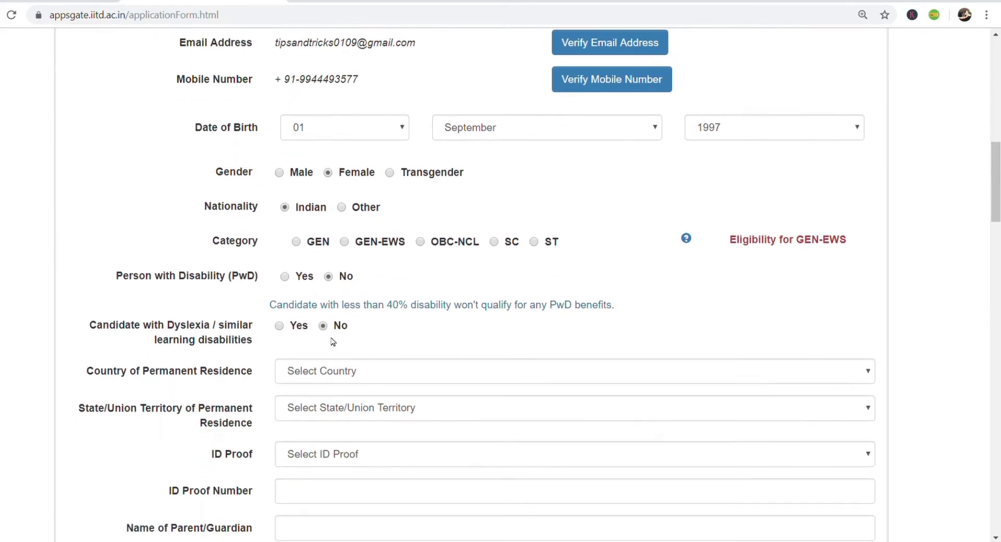
{"action": "left_click", "coordinate": [296, 242]}
{"action": "scroll", "coordinate": [401, 267], "scroll_direction": "down", "scroll_amount": 3}
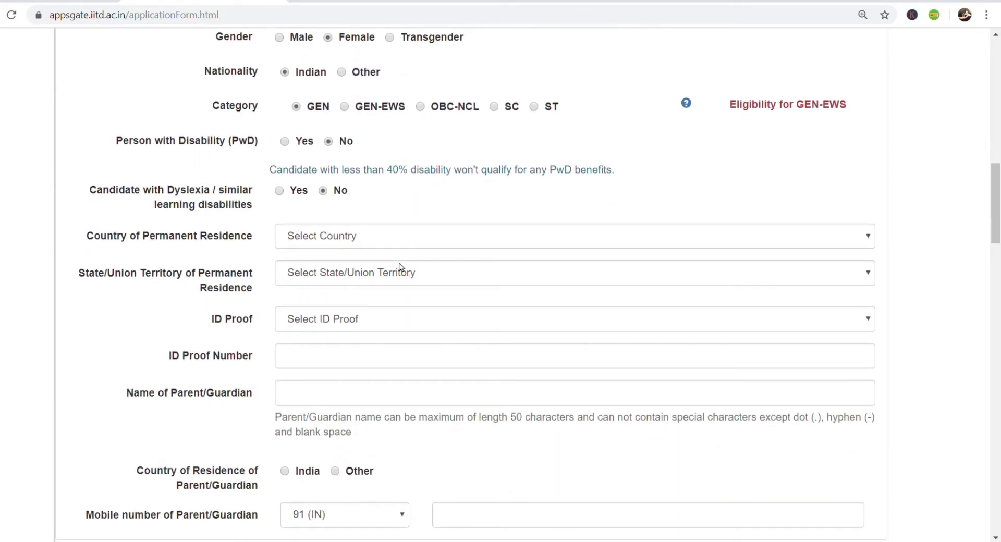
{"action": "scroll", "coordinate": [401, 266], "scroll_direction": "down", "scroll_amount": 1}
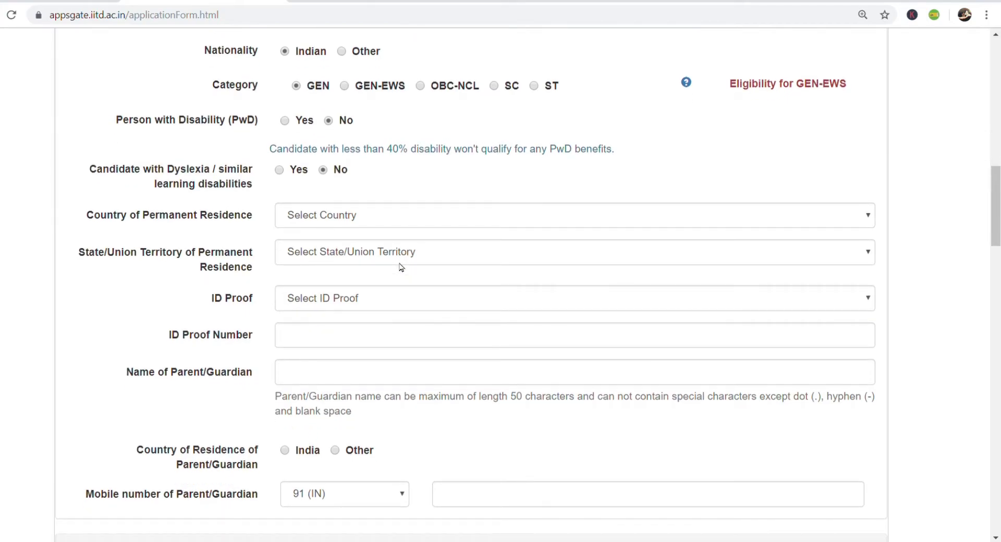
{"action": "scroll", "coordinate": [401, 267], "scroll_direction": "down", "scroll_amount": 1}
- Set permanent residence to India, Tamil Nadu and ID proof to College ID, clearing its number
{"action": "left_click", "coordinate": [408, 182]}
{"action": "left_click", "coordinate": [396, 221]}
{"action": "key", "text": "t"}
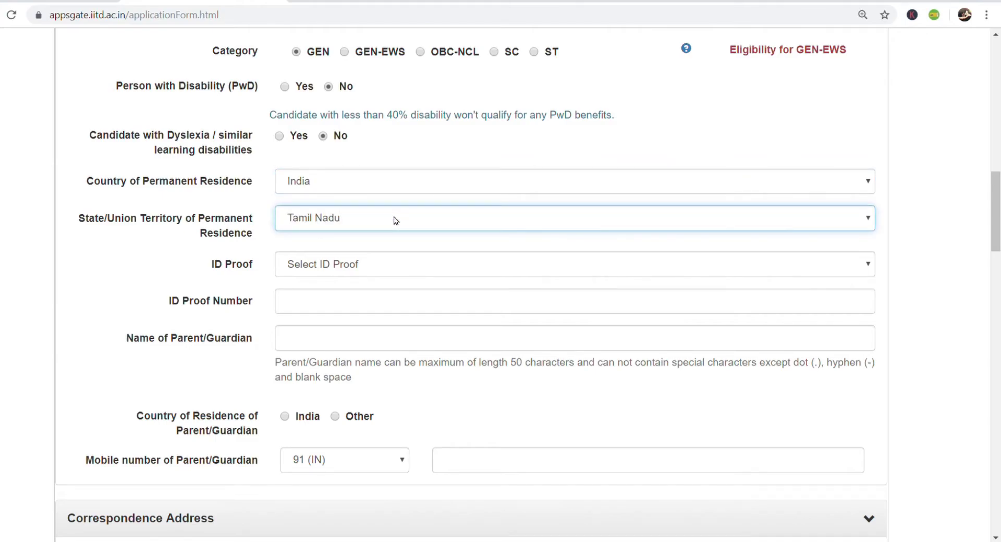
{"action": "left_click", "coordinate": [408, 272]}
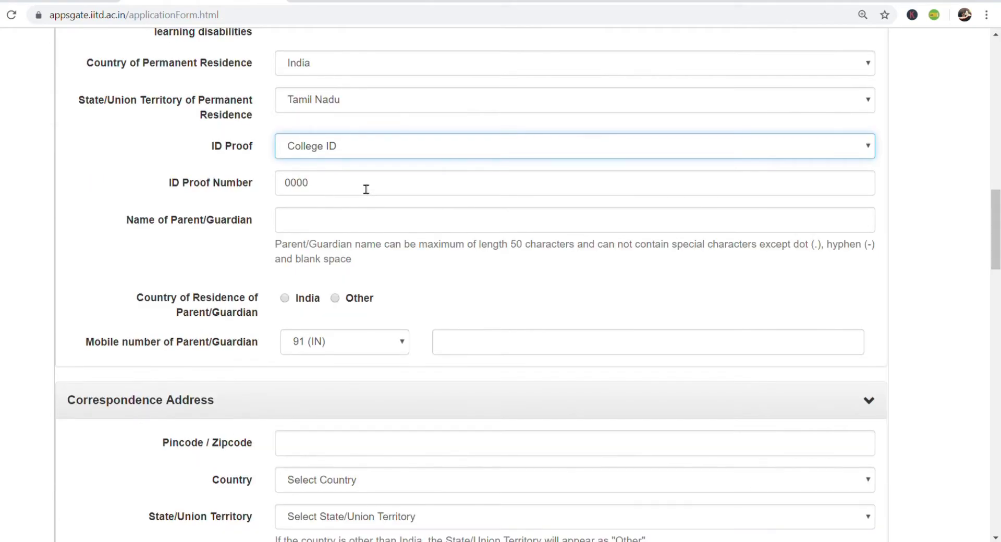
{"action": "left_click_drag", "start_coordinate": [366, 189], "coordinate": [216, 179]}
{"action": "key", "text": "BackSpace"}
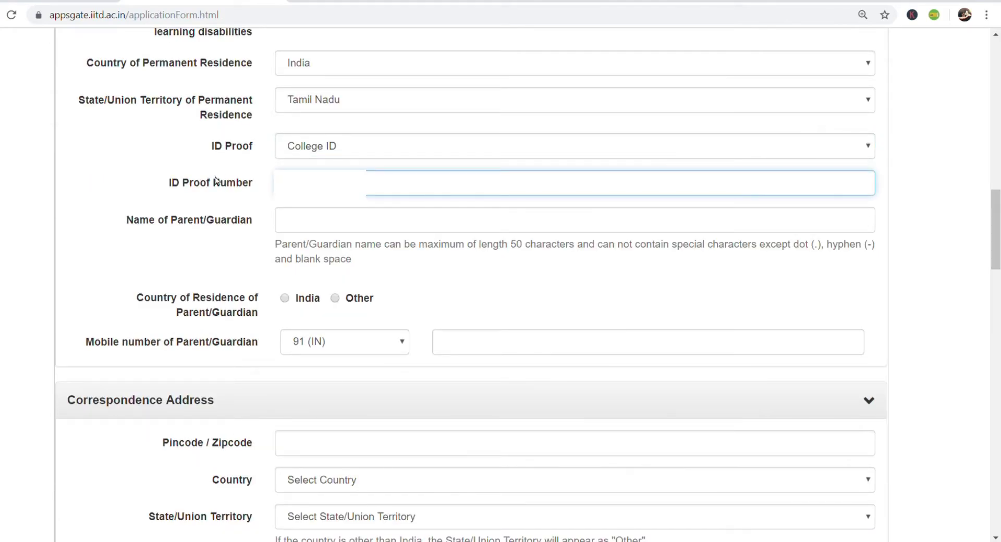
- Enter the parent/guardian's name, mark their residence as India, and begin their mobile number
{"action": "left_click", "coordinate": [312, 221]}
{"action": "type", "text": "BALU"}
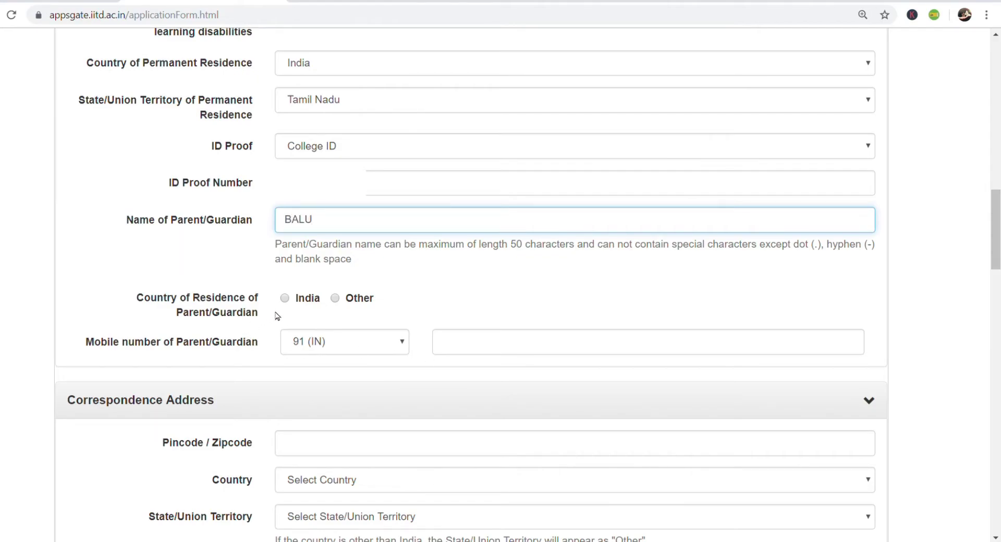
{"action": "left_click", "coordinate": [290, 301]}
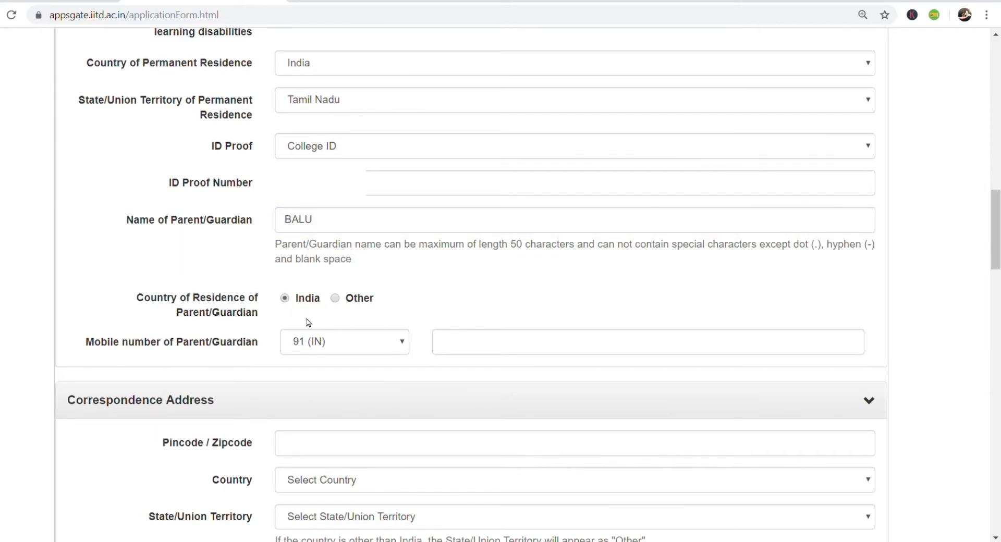
{"action": "left_click", "coordinate": [471, 349]}
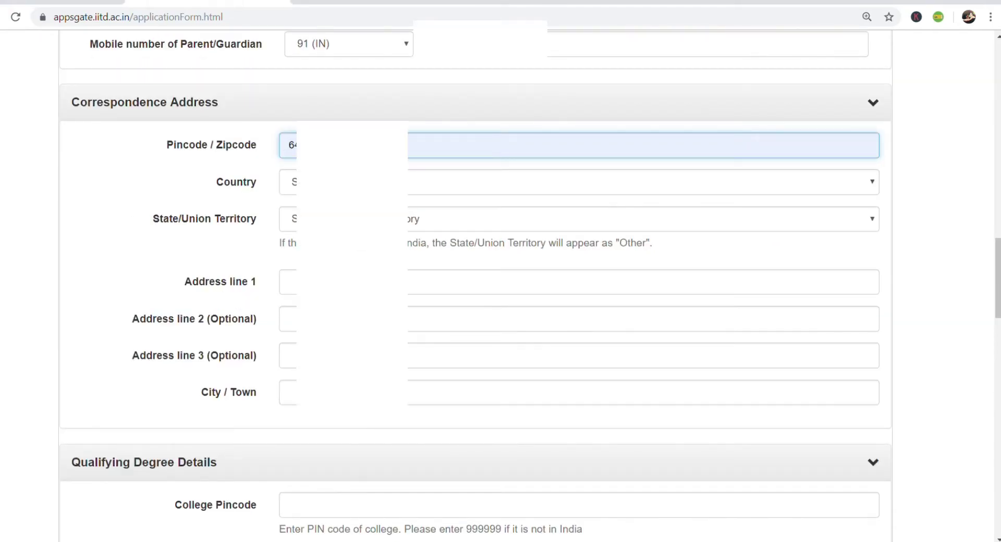
- Fill the address from the pincode suggestion, plus college pincode and institute roll number
{"action": "left_click", "coordinate": [350, 177]}
{"action": "left_click", "coordinate": [289, 282]}
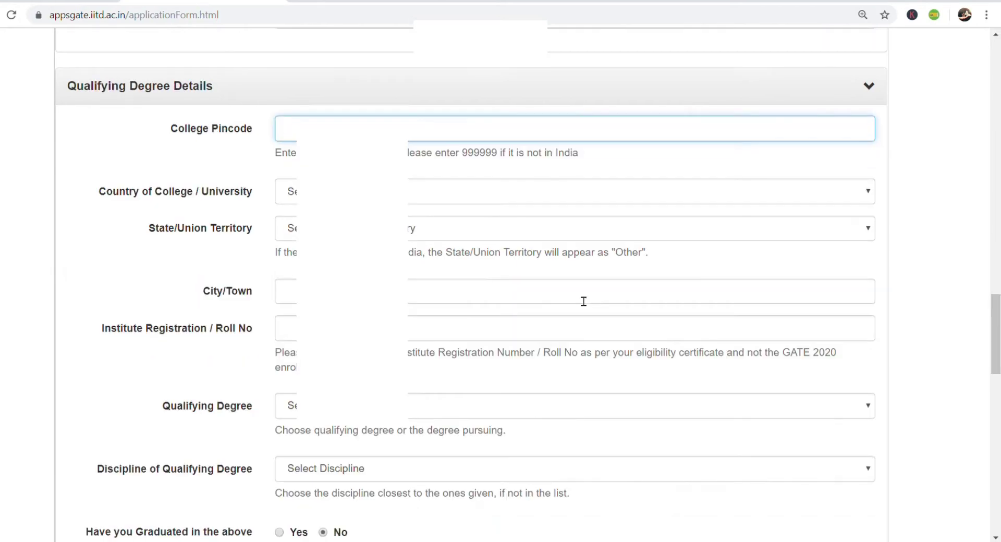
{"action": "scroll", "coordinate": [582, 299], "scroll_direction": "down", "scroll_amount": 1}
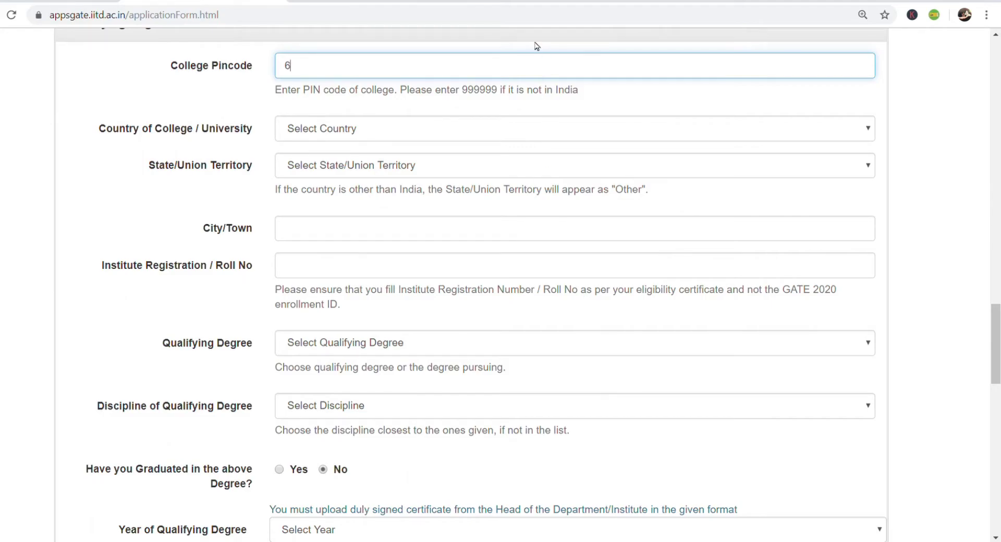
{"action": "scroll", "coordinate": [572, 104], "scroll_direction": "up", "scroll_amount": 1}
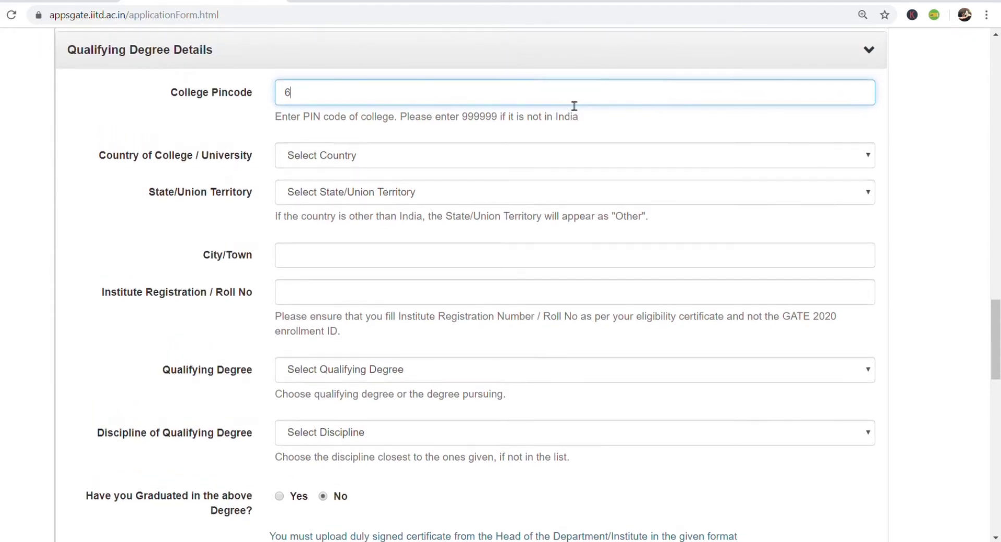
{"action": "left_click", "coordinate": [574, 104]}
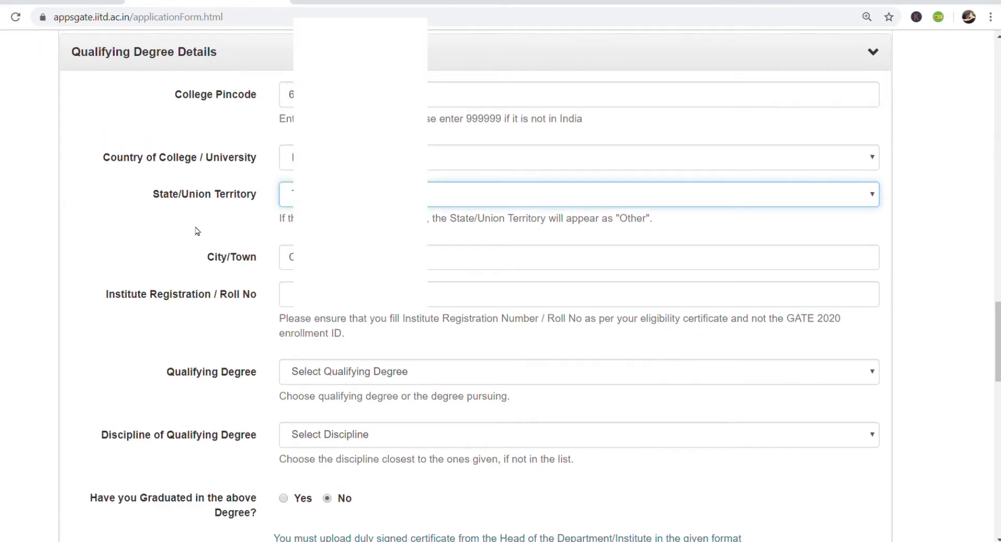
{"action": "left_click", "coordinate": [194, 228]}
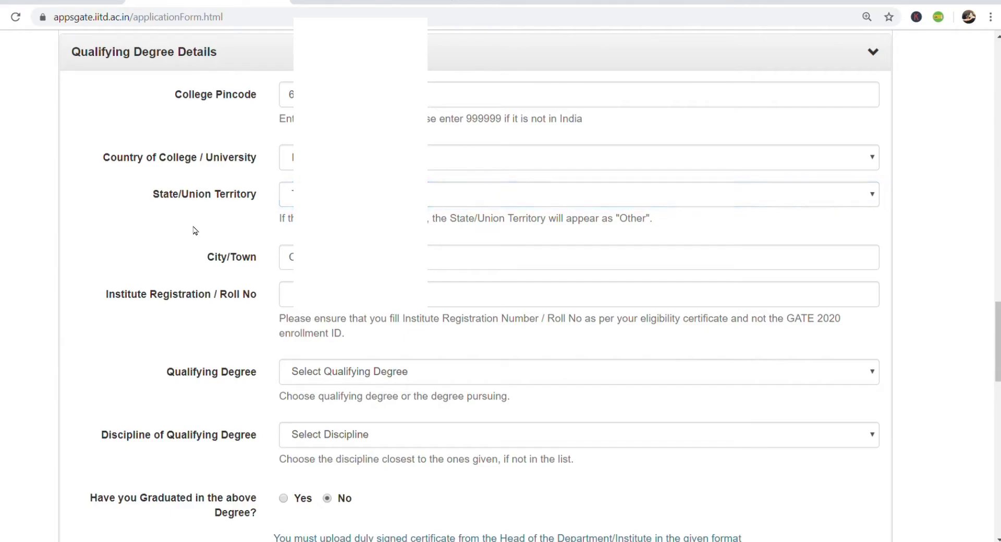
{"action": "left_click", "coordinate": [288, 295]}
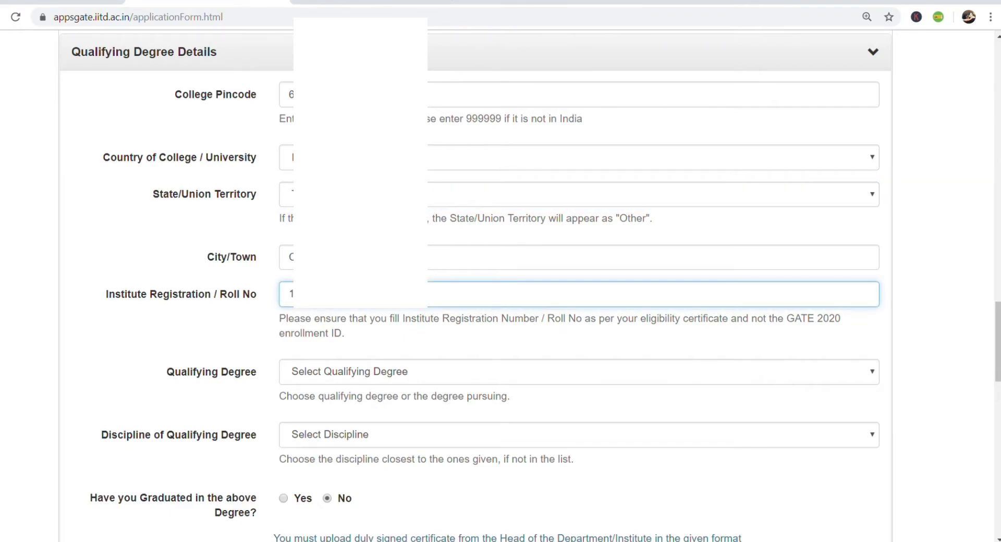
- Set the qualifying degree to B.E. in Civil Engg., already graduated in 2019
{"action": "left_click", "coordinate": [442, 379]}
{"action": "left_click", "coordinate": [402, 331]}
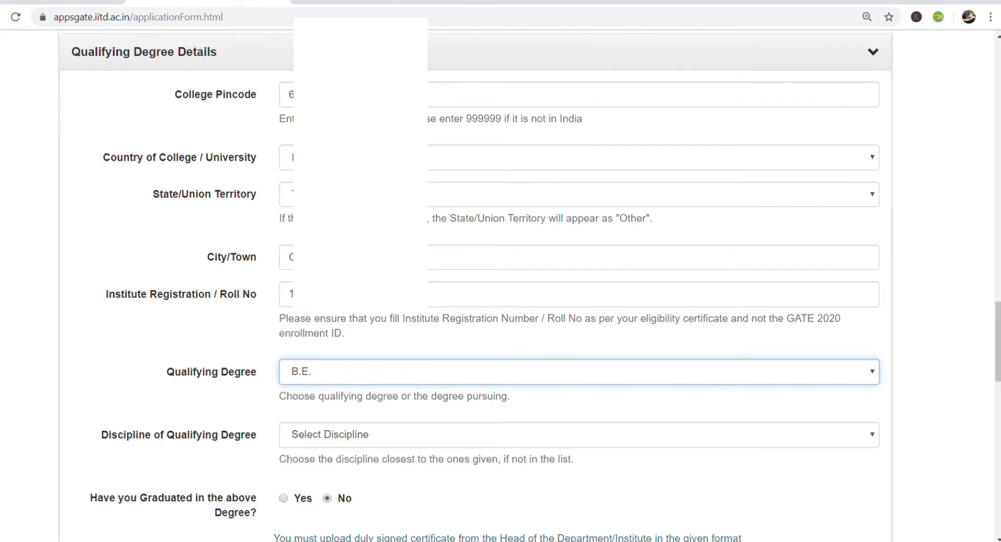
{"action": "scroll", "coordinate": [402, 331], "scroll_direction": "down", "scroll_amount": 3}
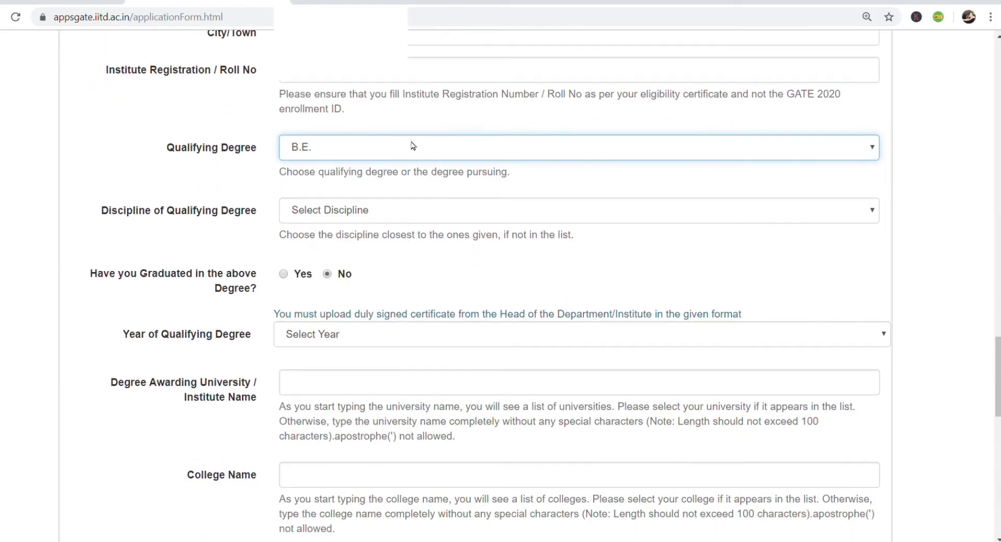
{"action": "left_click", "coordinate": [419, 211]}
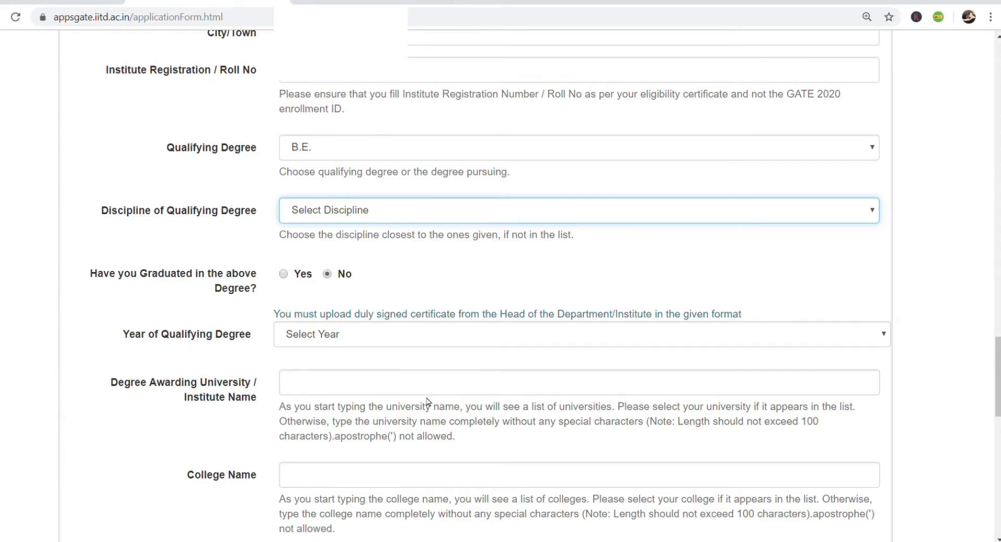
{"action": "key", "text": "c"}
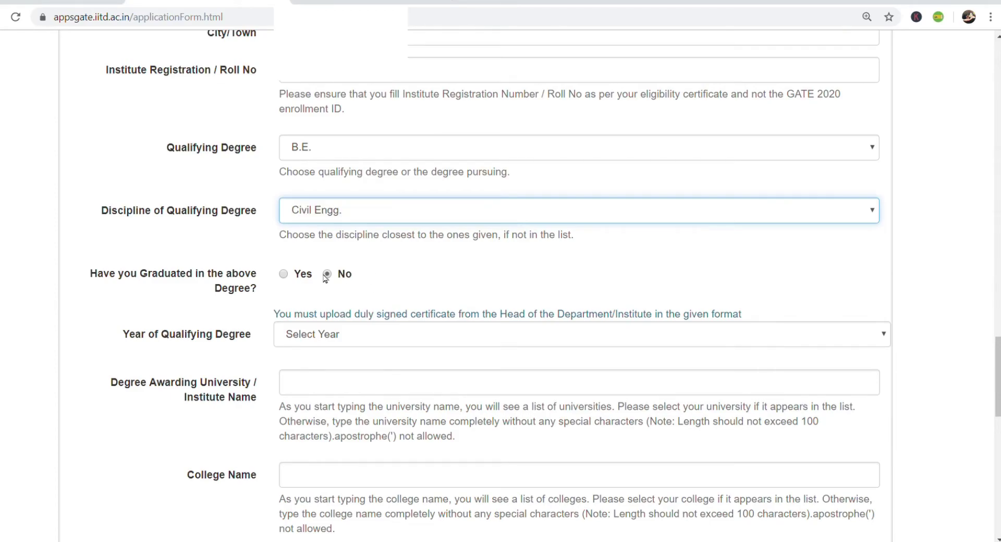
{"action": "left_click", "coordinate": [287, 276]}
{"action": "left_click", "coordinate": [321, 318]}
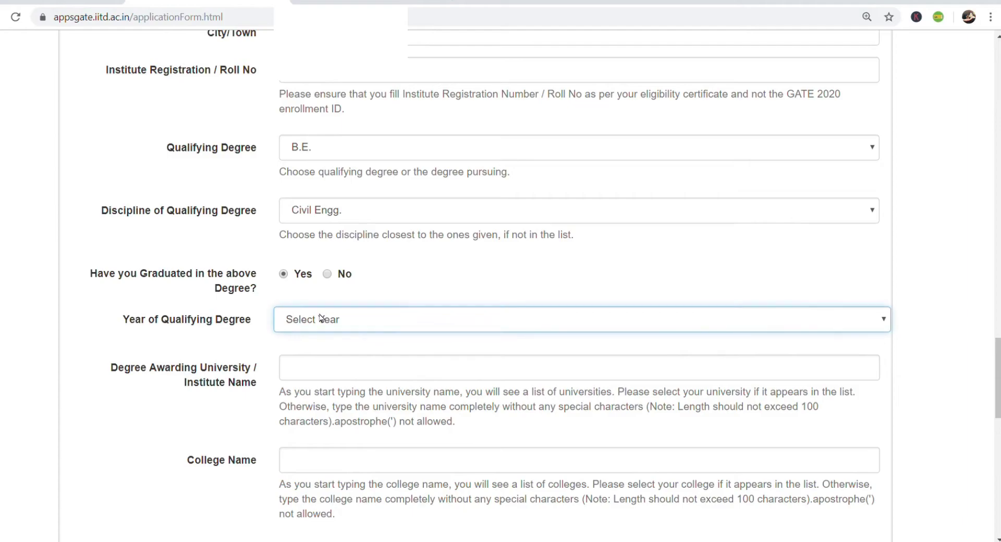
{"action": "left_click", "coordinate": [316, 106]}
{"action": "scroll", "coordinate": [311, 235], "scroll_direction": "down", "scroll_amount": 4}
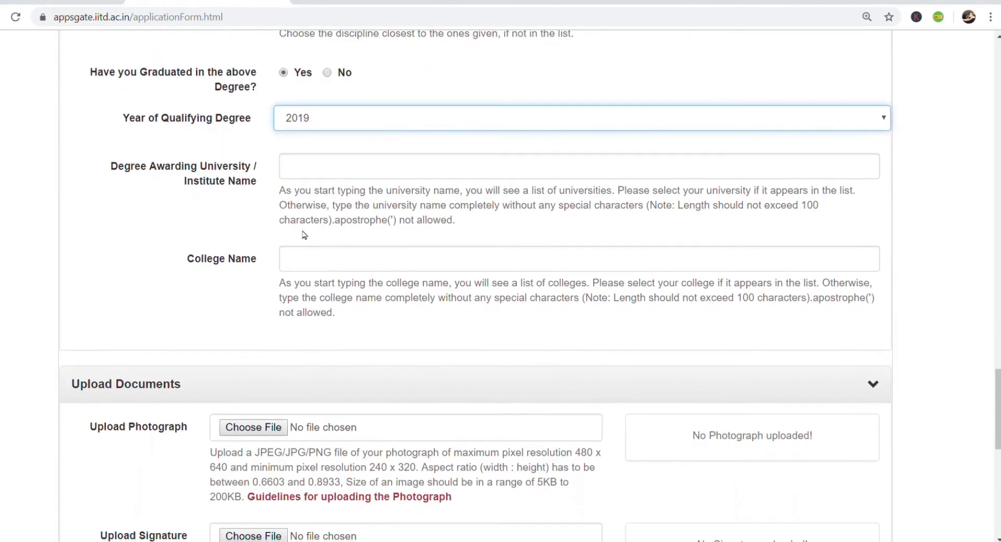
- Choose Anna University as the awarding university and pick the college name
{"action": "left_click", "coordinate": [354, 178]}
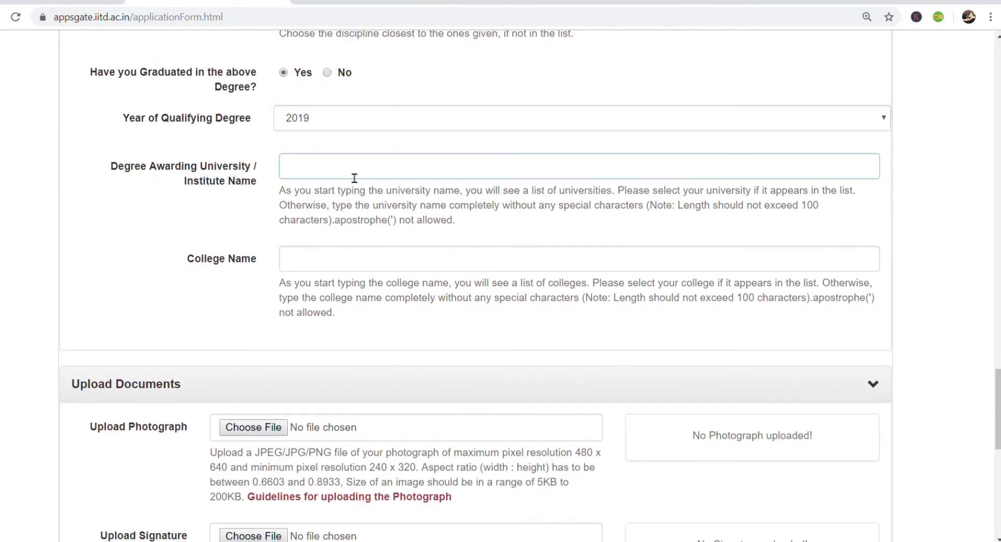
{"action": "type", "text": "ANNA"}
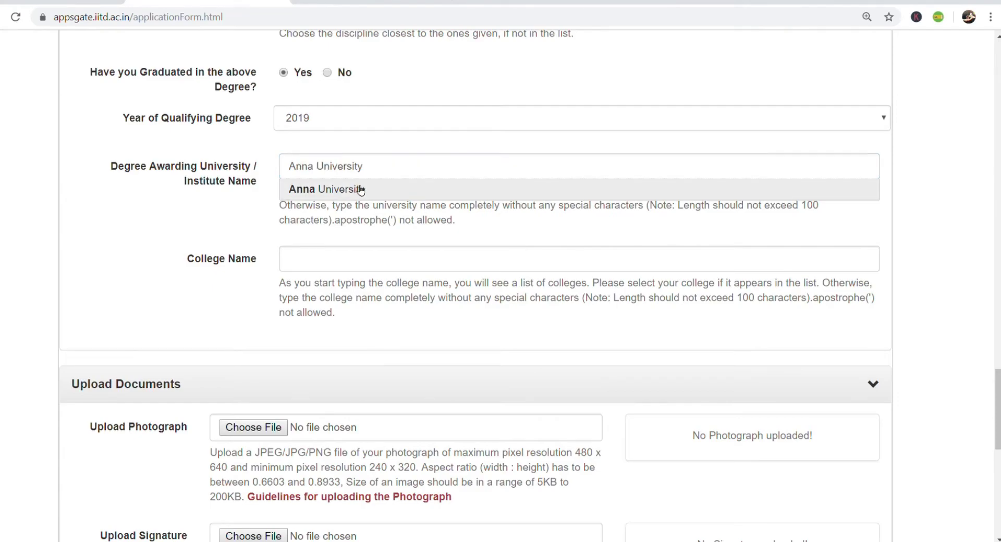
{"action": "left_click", "coordinate": [360, 190]}
{"action": "left_click", "coordinate": [375, 263]}
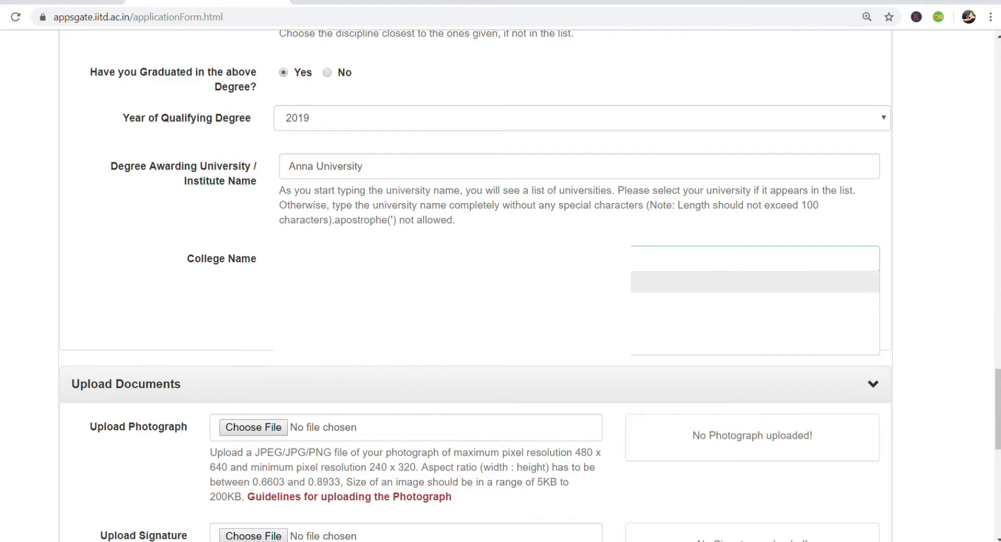
{"action": "key", "text": "Down"}
{"action": "key", "text": "Down"}
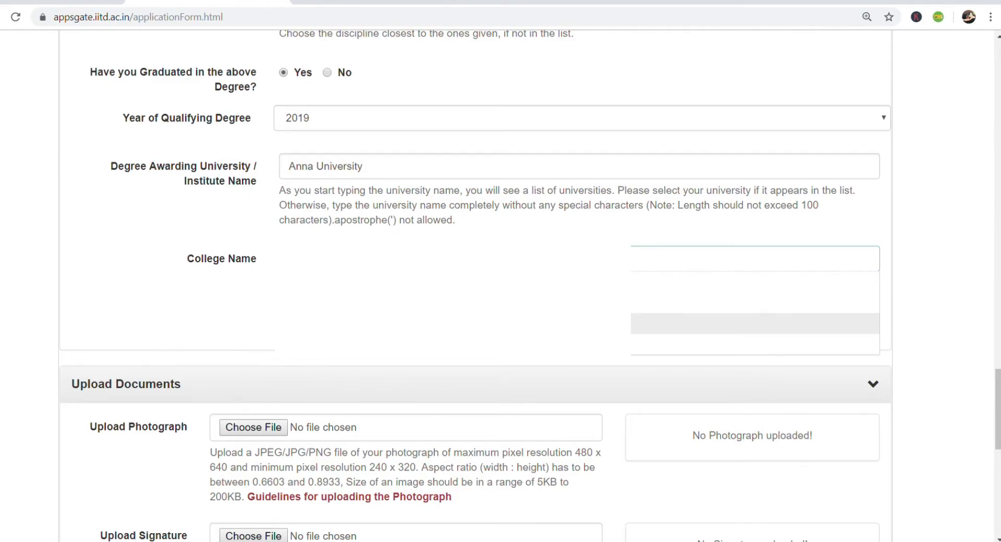
{"action": "scroll", "coordinate": [435, 333], "scroll_direction": "down", "scroll_amount": 5}
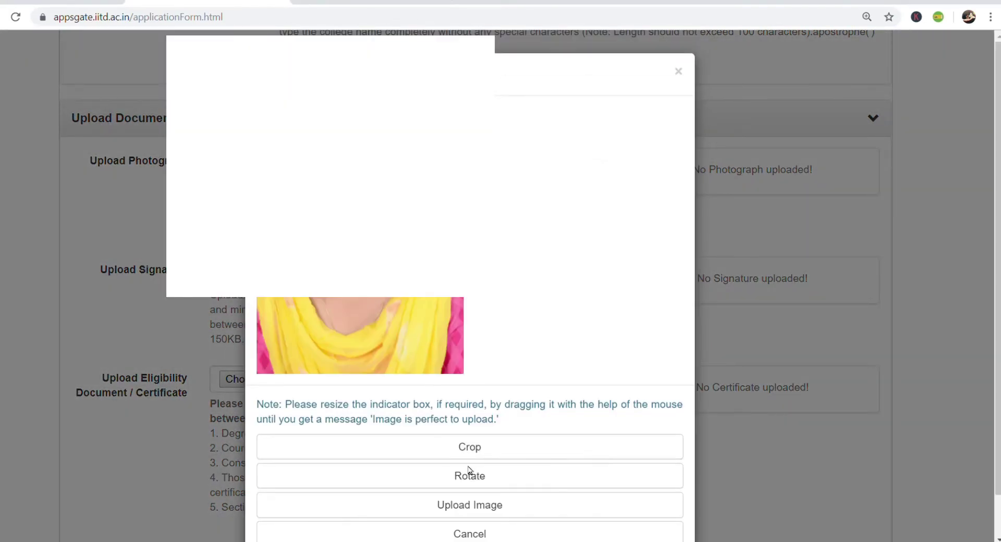
- Upload the cropped candidate photograph to the form
{"action": "left_click", "coordinate": [498, 507]}
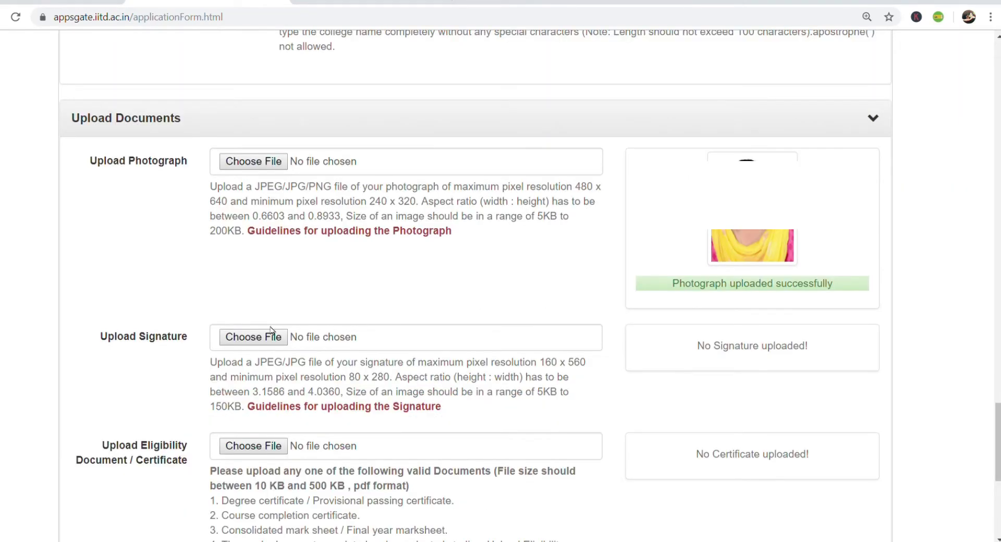
- Read the signature upload guidelines, then bring up Paint's File menu
{"action": "left_click", "coordinate": [270, 334]}
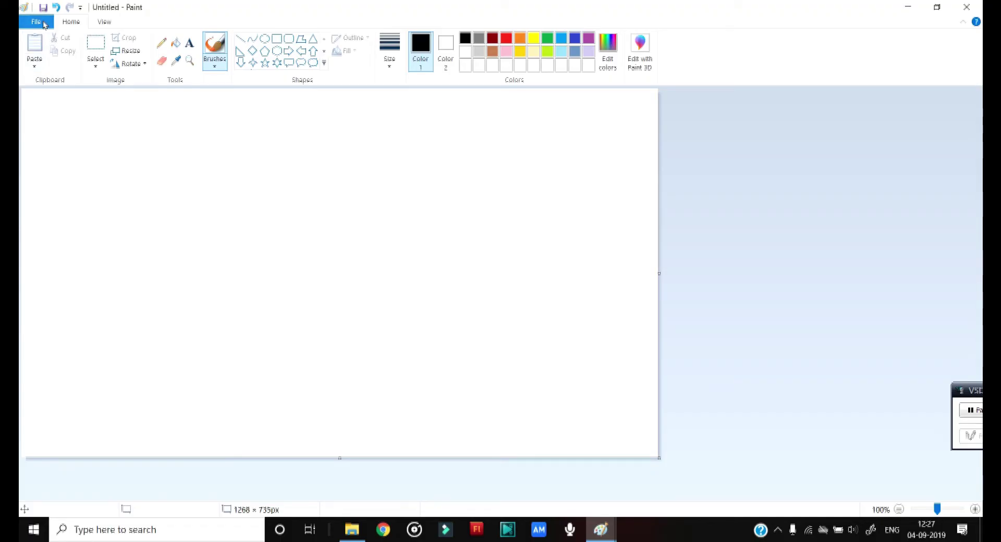
{"action": "left_click", "coordinate": [36, 21]}
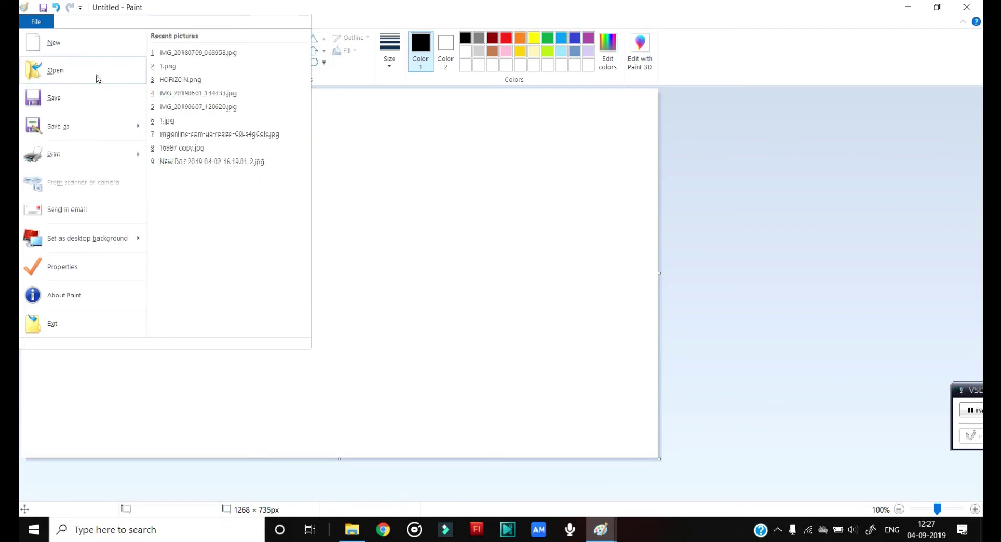
- Open Screenshot (7).png in Paint and shrink it to 25 percent
{"action": "left_click", "coordinate": [54, 71]}
{"action": "scroll", "coordinate": [314, 175], "scroll_direction": "down", "scroll_amount": 3}
{"action": "scroll", "coordinate": [315, 174], "scroll_direction": "up", "scroll_amount": 3}
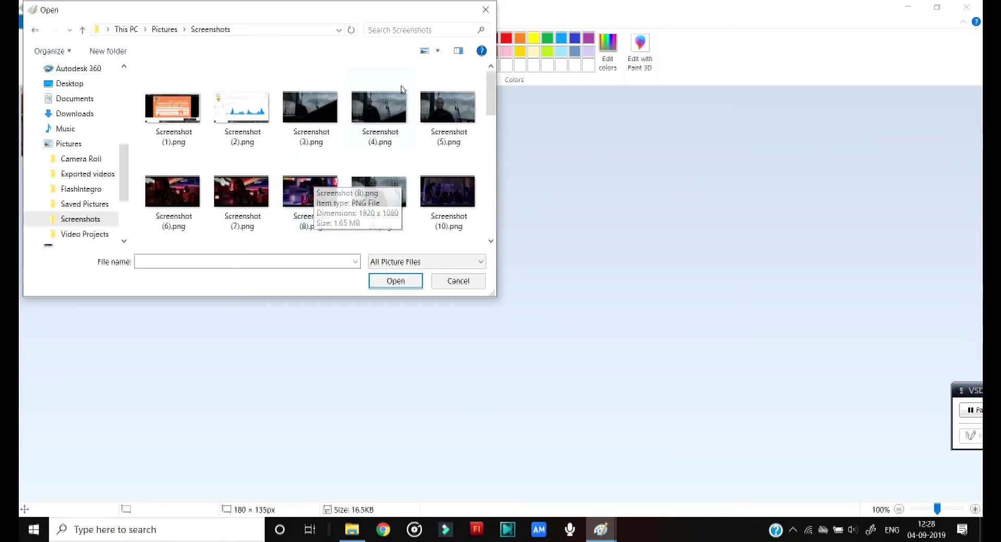
{"action": "scroll", "coordinate": [388, 109], "scroll_direction": "down", "scroll_amount": 1}
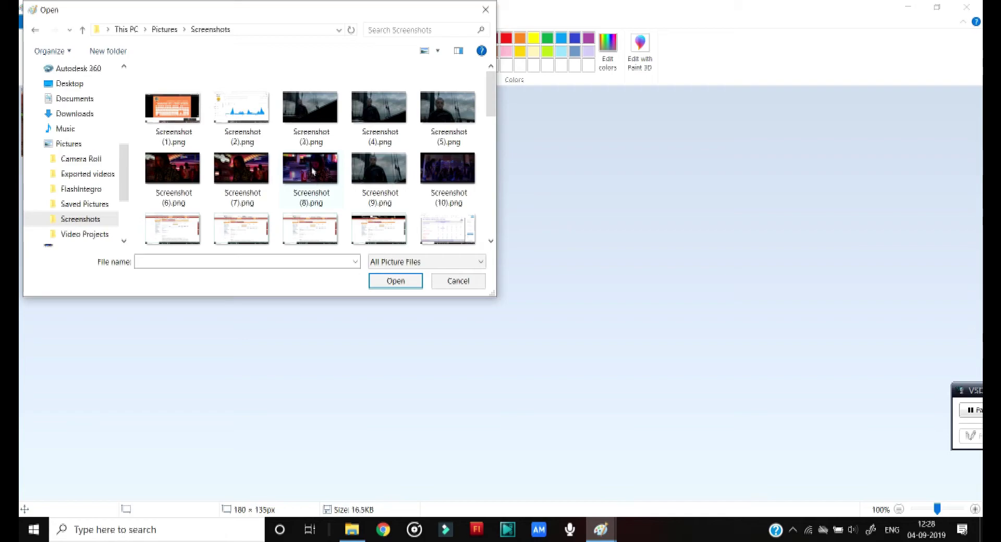
{"action": "double_click", "coordinate": [251, 161]}
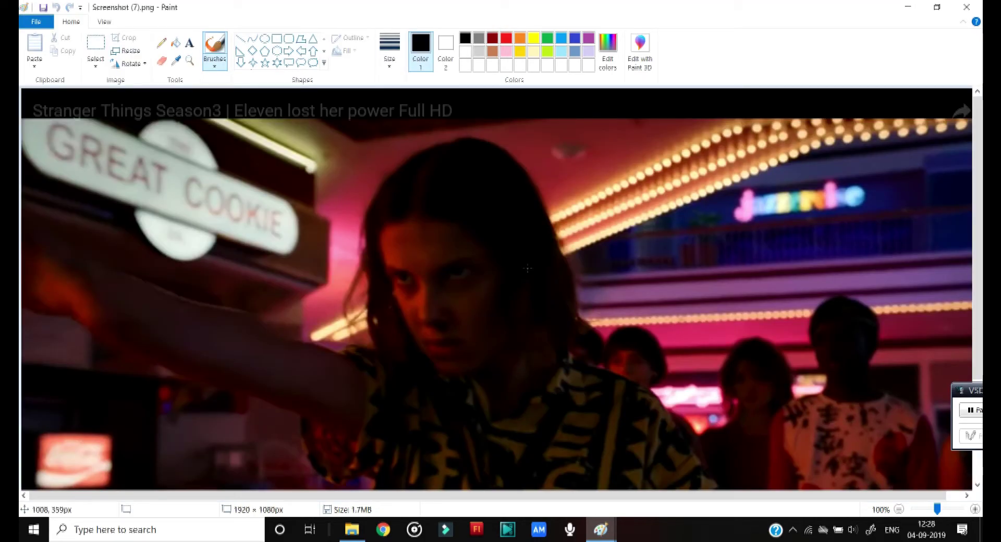
{"action": "left_click", "coordinate": [125, 50]}
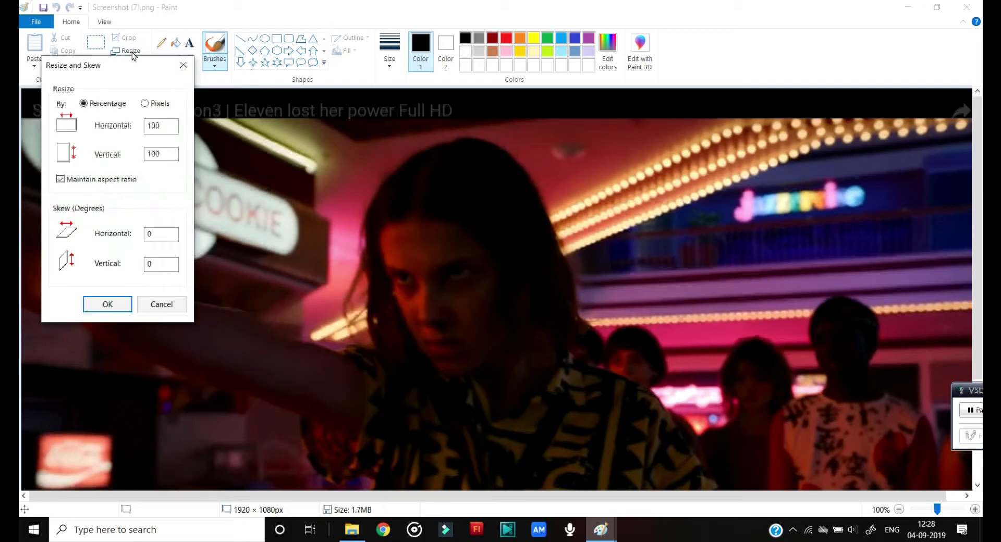
{"action": "left_click", "coordinate": [168, 123]}
{"action": "key", "text": "BackSpace"}
{"action": "key", "text": "BackSpace"}
{"action": "key", "text": "BackSpace"}
{"action": "type", "text": "25"}
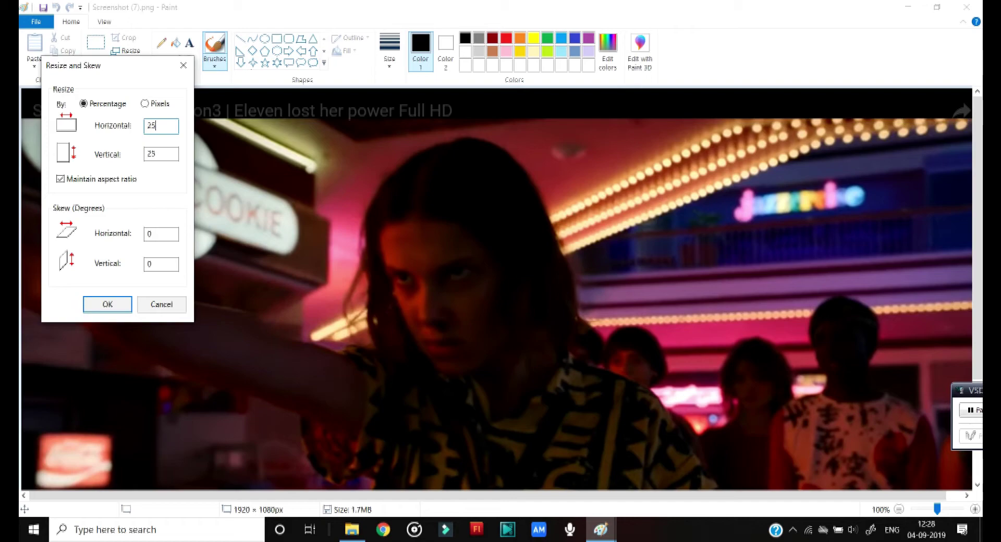
{"action": "key", "text": "Return"}
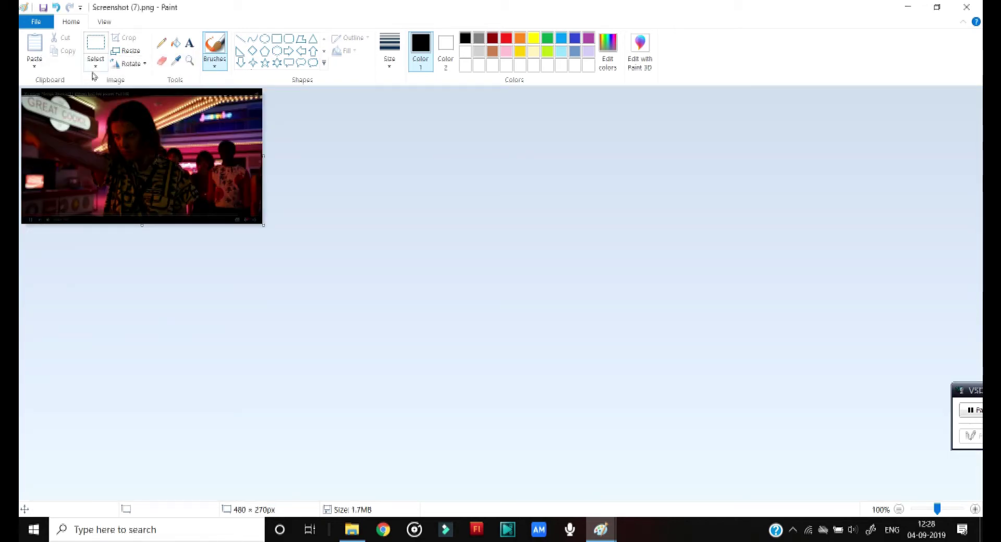
- Shrink the image further to 50 percent
{"action": "left_click", "coordinate": [126, 51]}
{"action": "left_click", "coordinate": [159, 104]}
{"action": "left_click", "coordinate": [100, 105]}
{"action": "left_click", "coordinate": [166, 127]}
{"action": "key", "text": "BackSpace"}
{"action": "key", "text": "BackSpace"}
{"action": "key", "text": "BackSpace"}
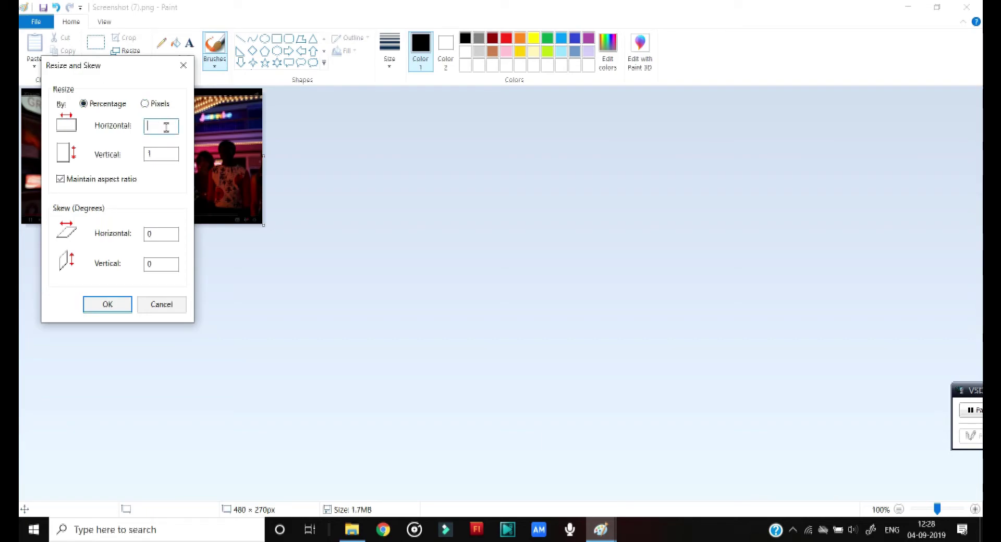
{"action": "type", "text": "50"}
{"action": "key", "text": "Return"}
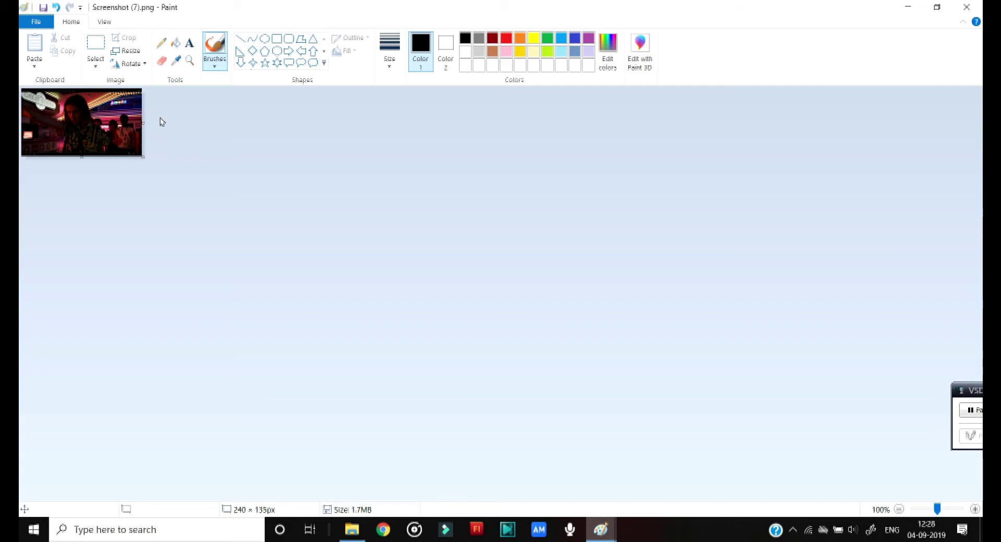
- Shrink it again to 30 percent, leaving the image at 72 × 41 pixels
{"action": "left_click", "coordinate": [125, 50]}
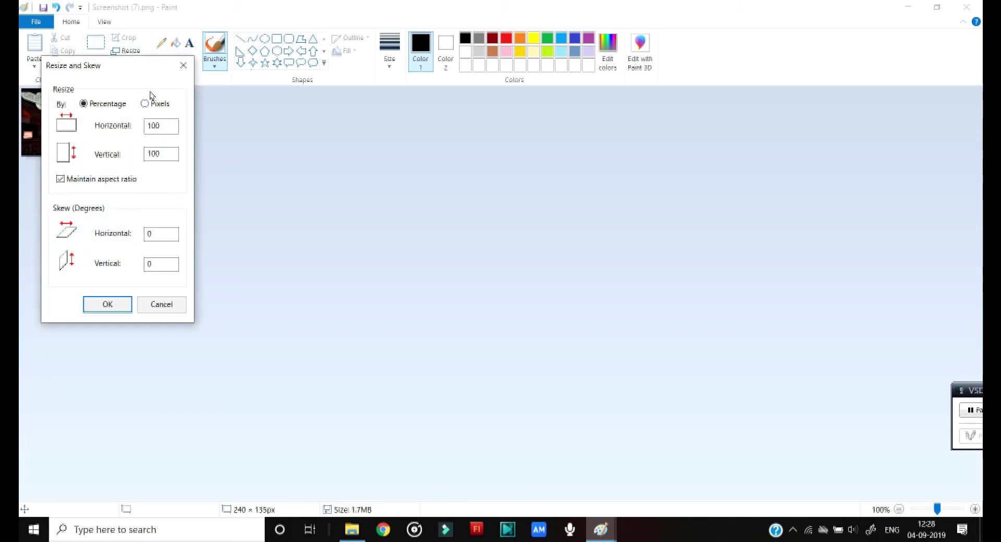
{"action": "left_click", "coordinate": [155, 108]}
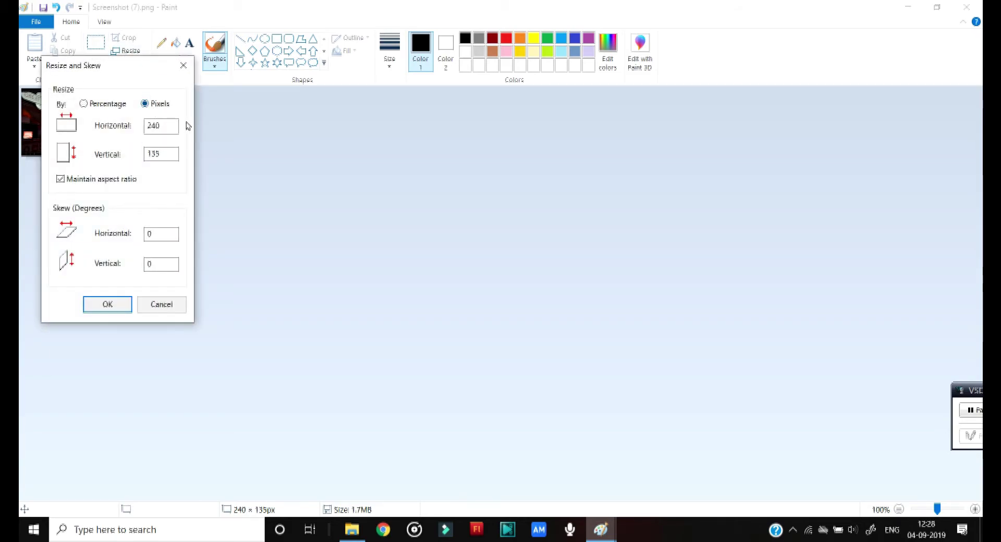
{"action": "left_click", "coordinate": [84, 104]}
{"action": "left_click", "coordinate": [167, 127]}
{"action": "key", "text": "BackSpace"}
{"action": "key", "text": "BackSpace"}
{"action": "key", "text": "BackSpace"}
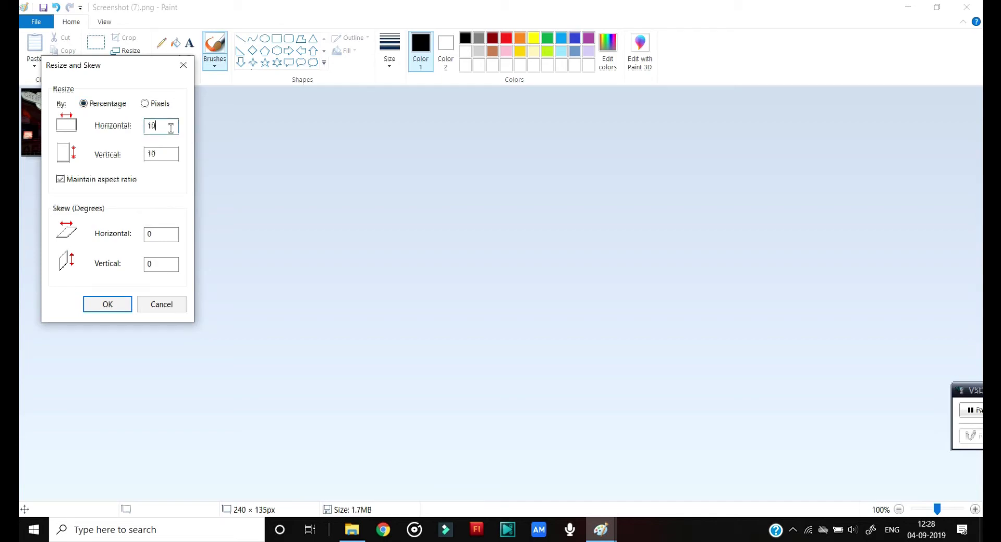
{"action": "type", "text": "30"}
{"action": "key", "text": "Return"}
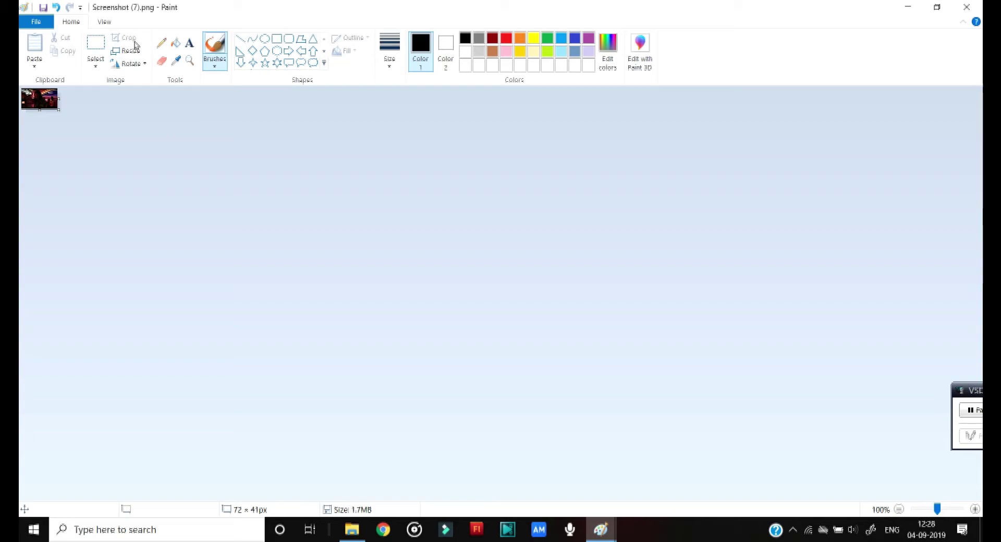
{"action": "left_click", "coordinate": [131, 51]}
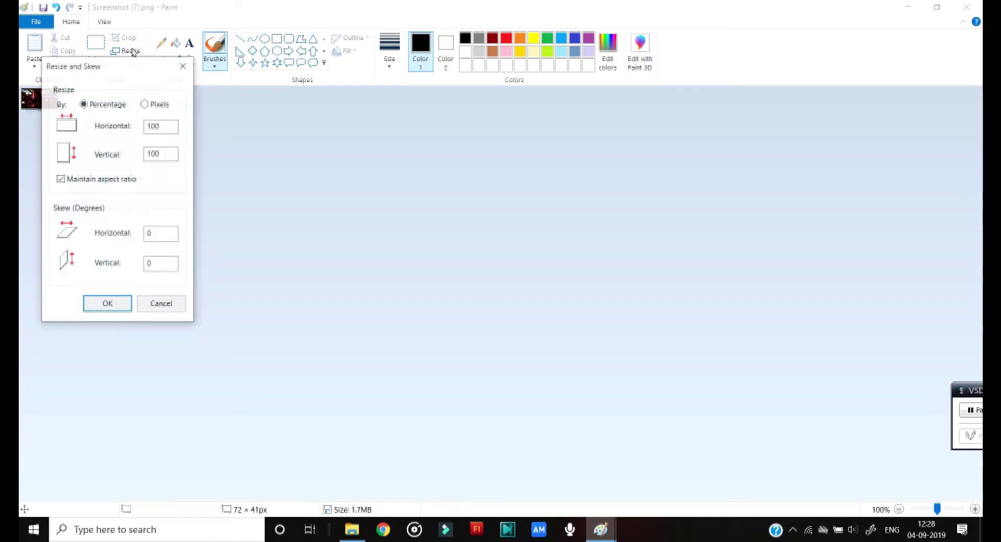
{"action": "left_click", "coordinate": [145, 103]}
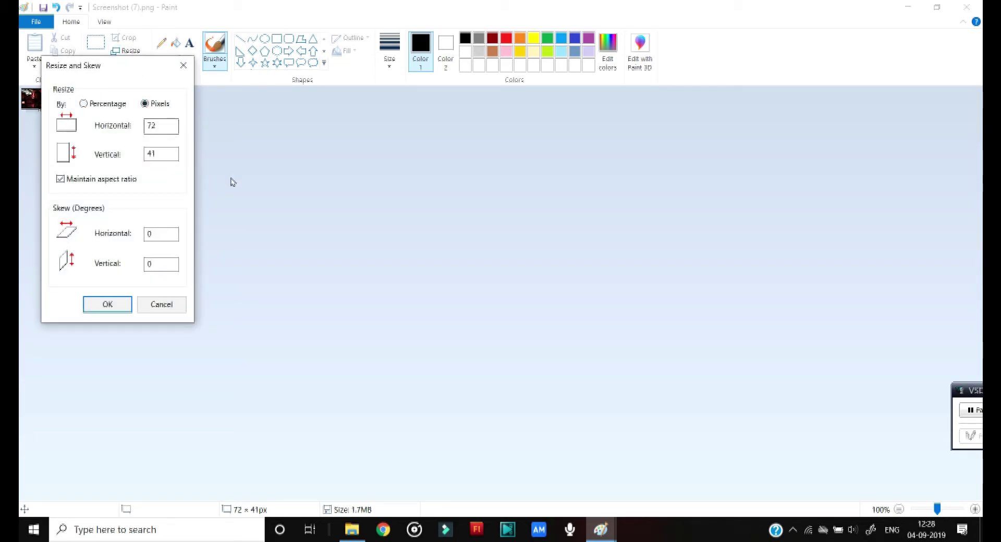
{"action": "left_click", "coordinate": [111, 299]}
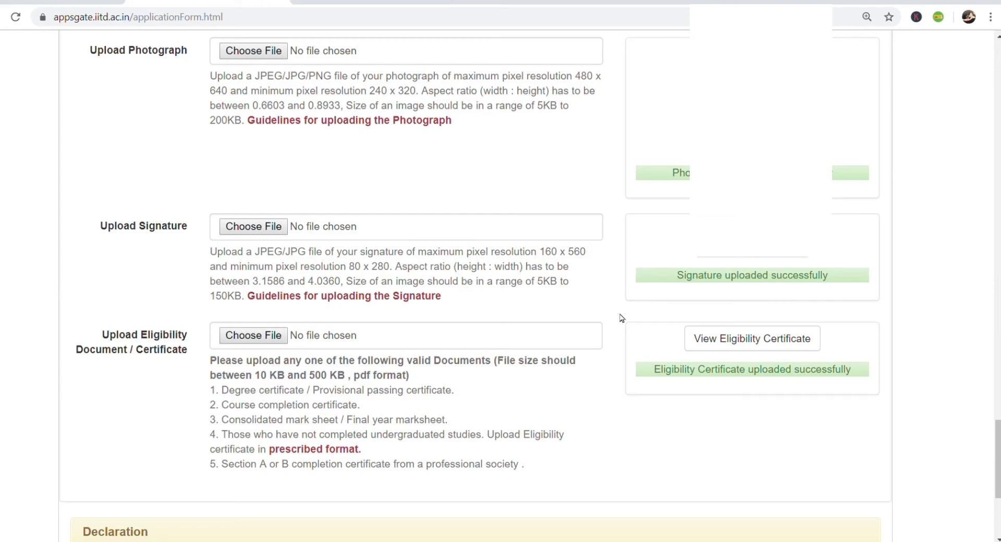
{"action": "scroll", "coordinate": [621, 318], "scroll_direction": "down", "scroll_amount": 5}
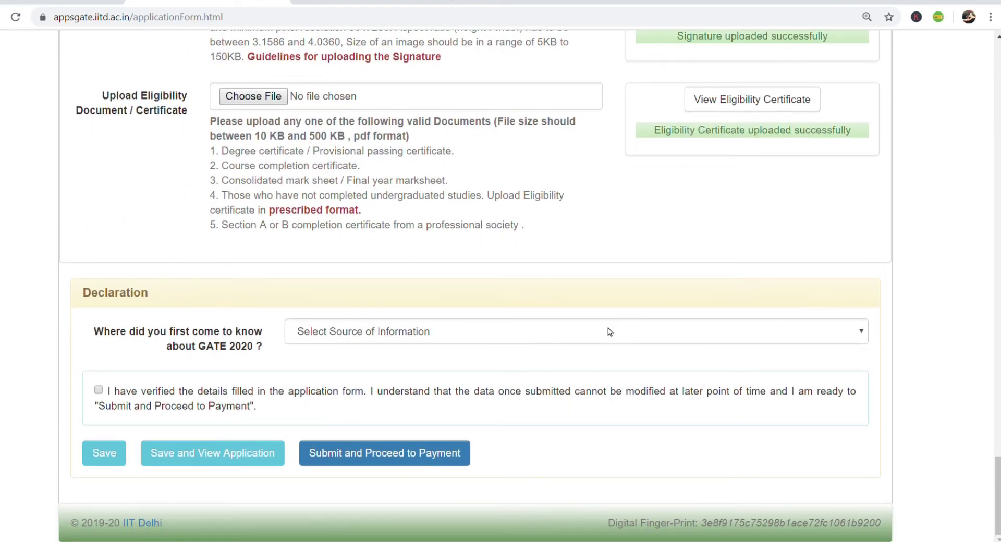
- Select 'GATE 2020 Poster' as the source of information and submit the application for payment
{"action": "left_click", "coordinate": [604, 337]}
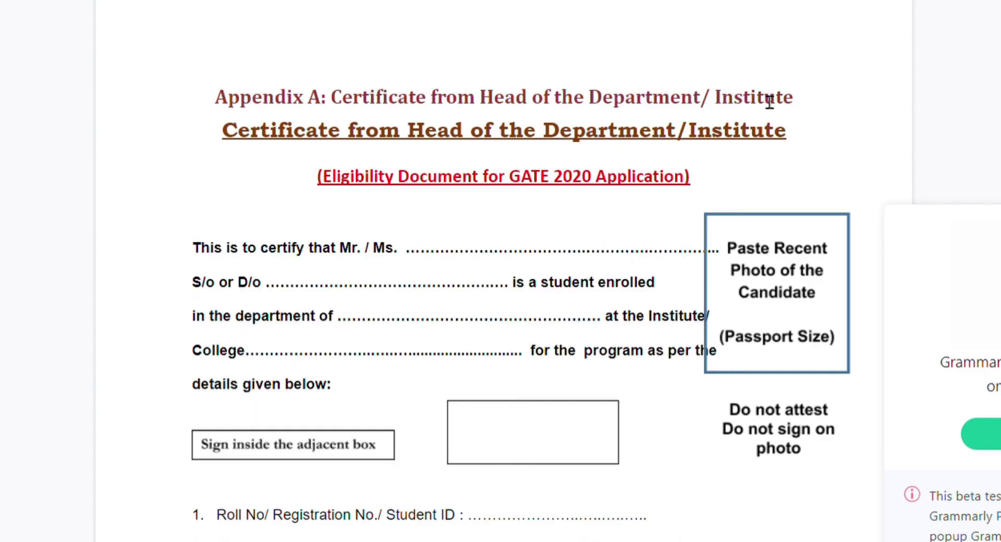
{"action": "scroll", "coordinate": [751, 157], "scroll_direction": "down", "scroll_amount": 8}
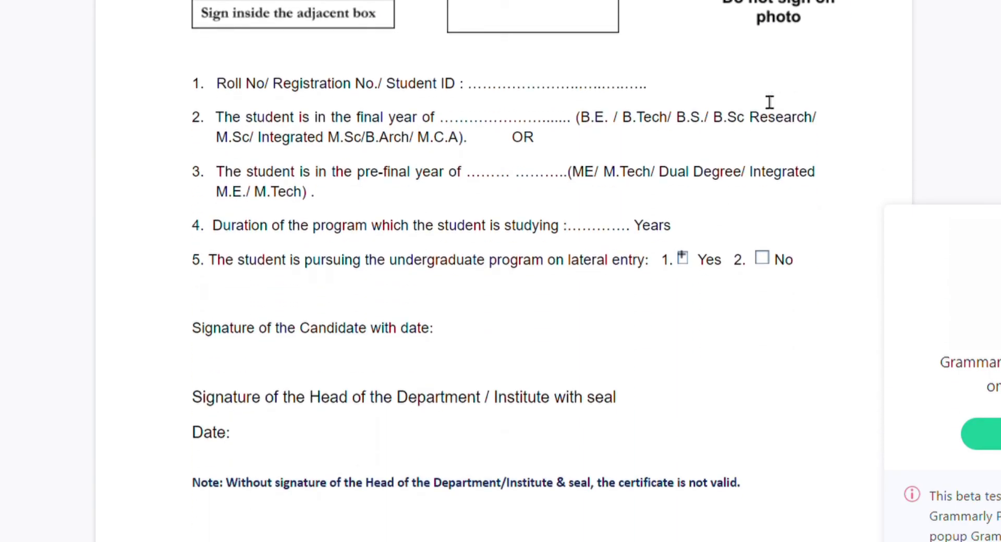
{"action": "scroll", "coordinate": [770, 102], "scroll_direction": "up", "scroll_amount": 8}
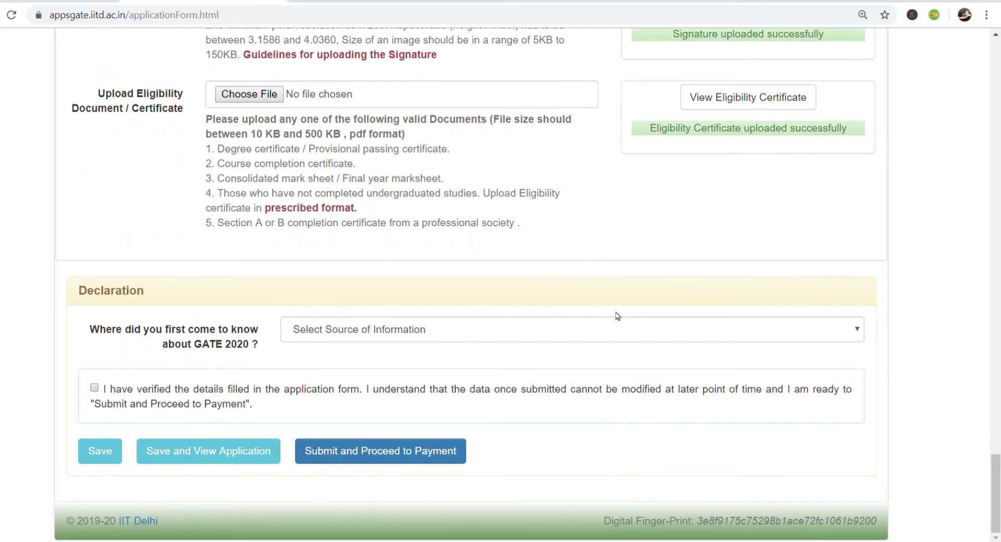
{"action": "left_click", "coordinate": [600, 335]}
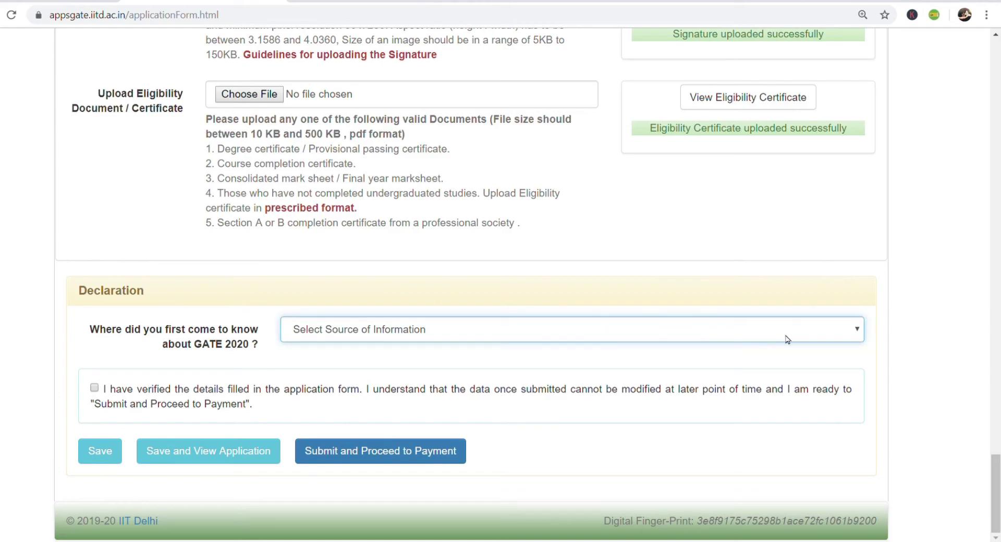
{"action": "left_click", "coordinate": [498, 380]}
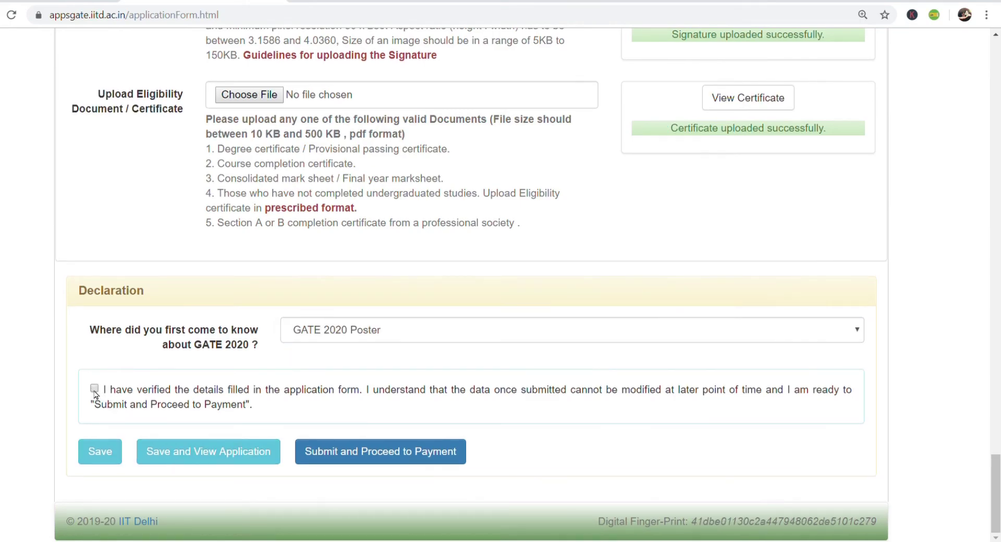
{"action": "left_click", "coordinate": [367, 449]}
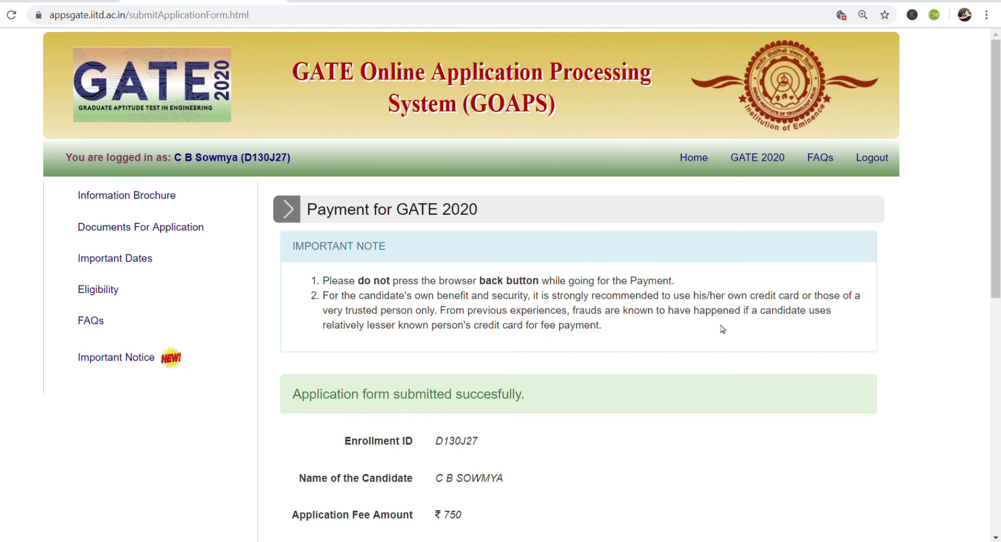
- Answer the arithmetic check with 1 and continue to the SBI payment gateway
{"action": "scroll", "coordinate": [723, 329], "scroll_direction": "down", "scroll_amount": 5}
{"action": "scroll", "coordinate": [722, 329], "scroll_direction": "down", "scroll_amount": 2}
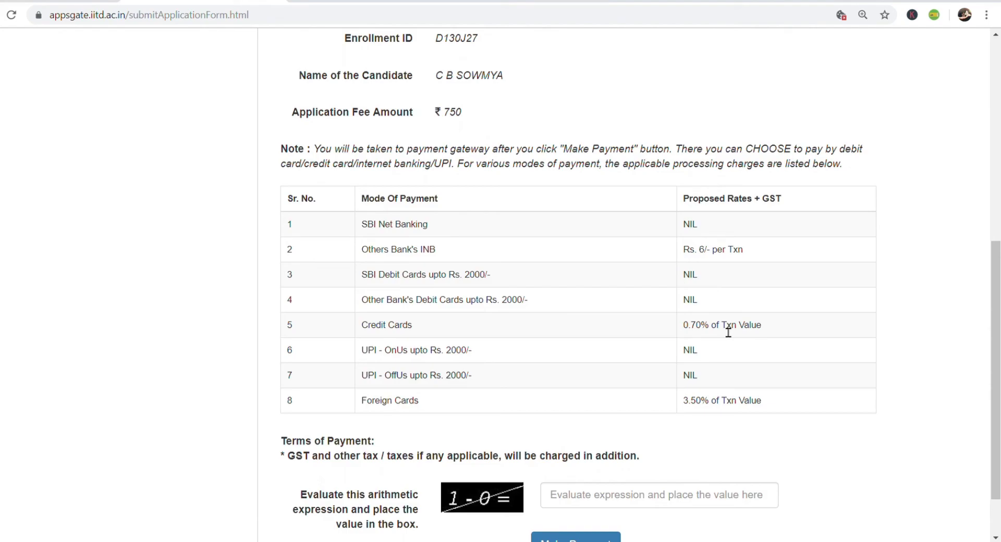
{"action": "scroll", "coordinate": [728, 332], "scroll_direction": "down", "scroll_amount": 1}
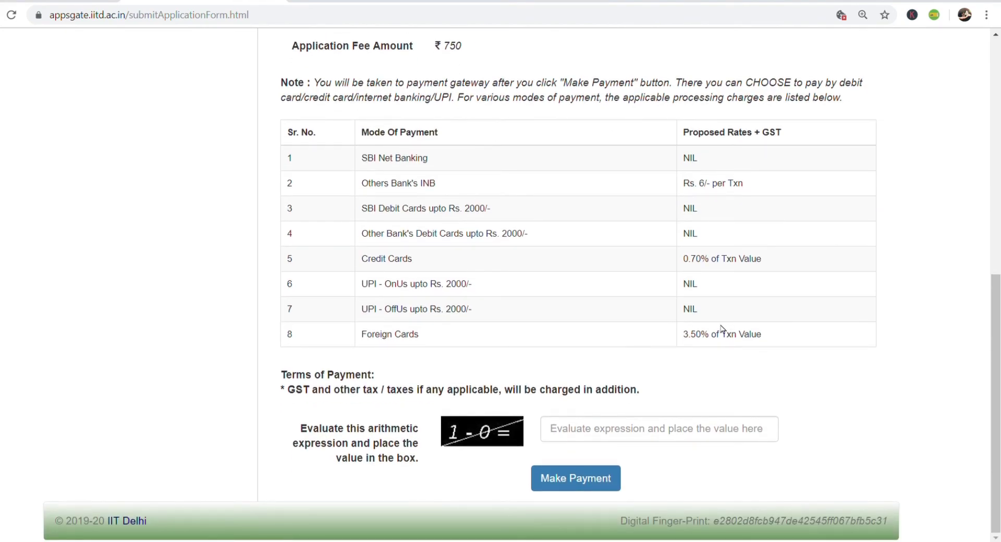
{"action": "left_click", "coordinate": [633, 442]}
{"action": "type", "text": "1"}
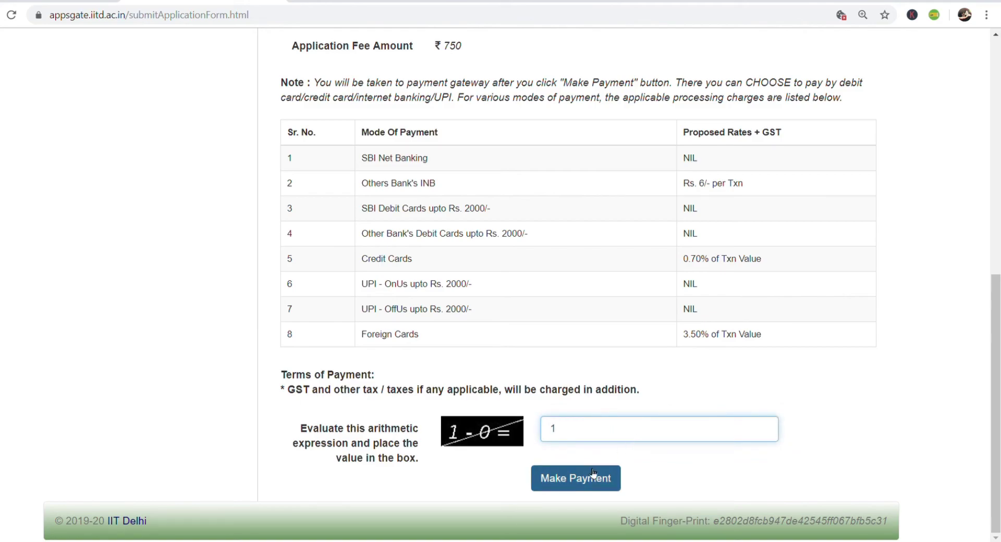
{"action": "left_click", "coordinate": [591, 478]}
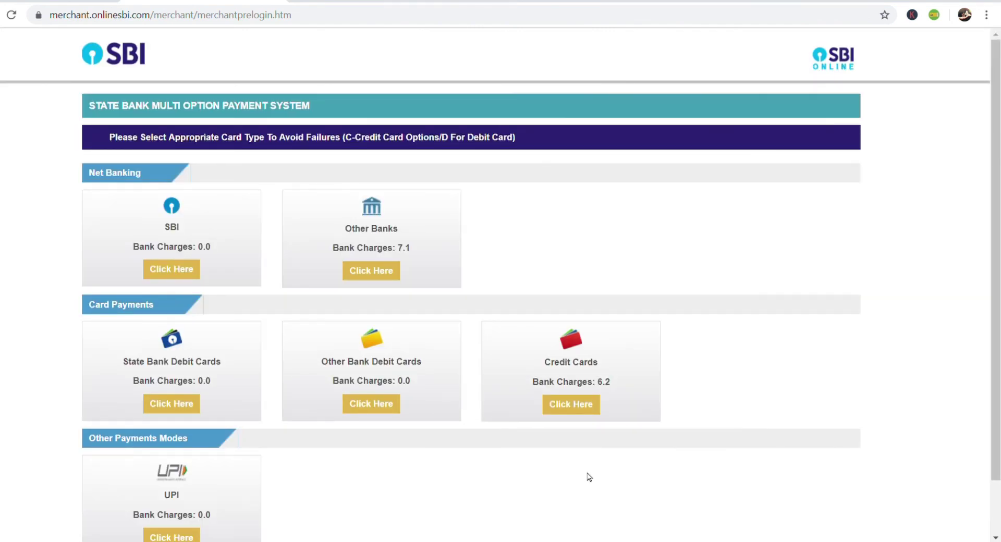
- Scroll the SBI page to review the net banking, debit card and UPI options at 0.0 charges
{"action": "scroll", "coordinate": [590, 477], "scroll_direction": "down", "scroll_amount": 2}
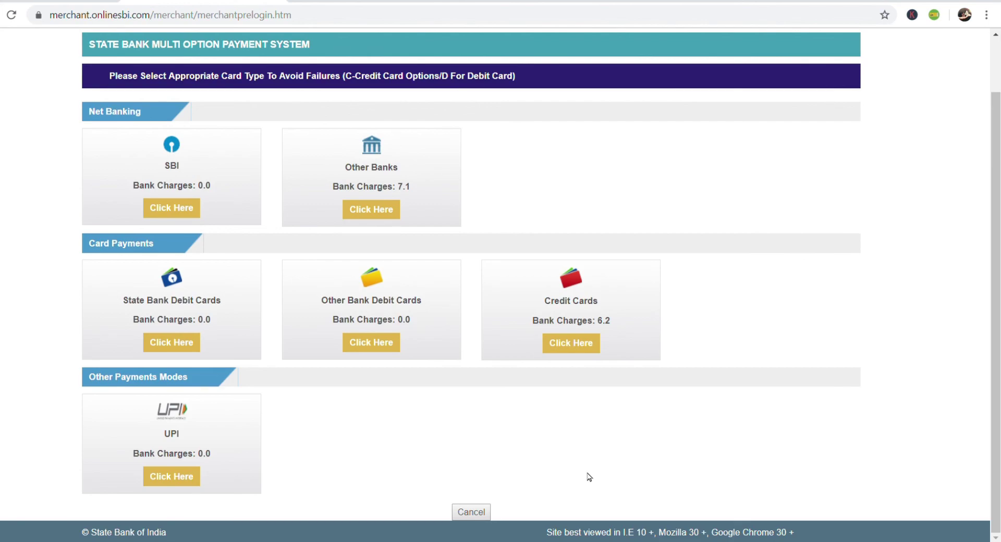
{"action": "scroll", "coordinate": [589, 477], "scroll_direction": "up", "scroll_amount": 1}
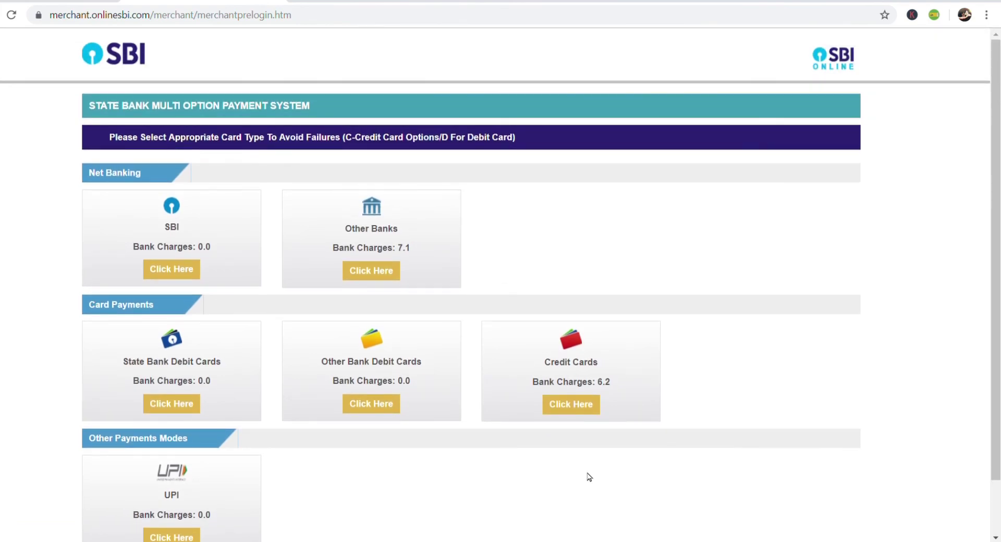
{"action": "scroll", "coordinate": [593, 417], "scroll_direction": "down", "scroll_amount": 1}
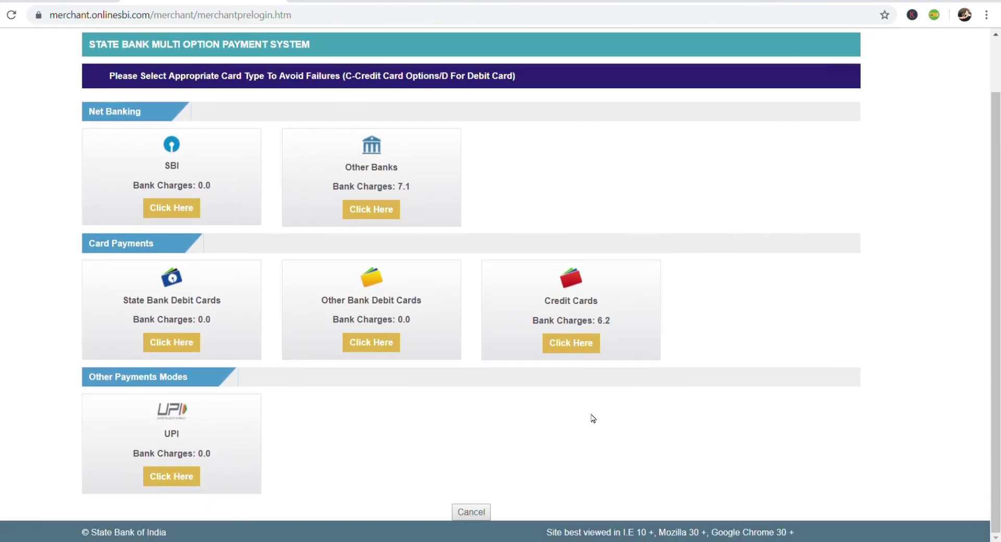